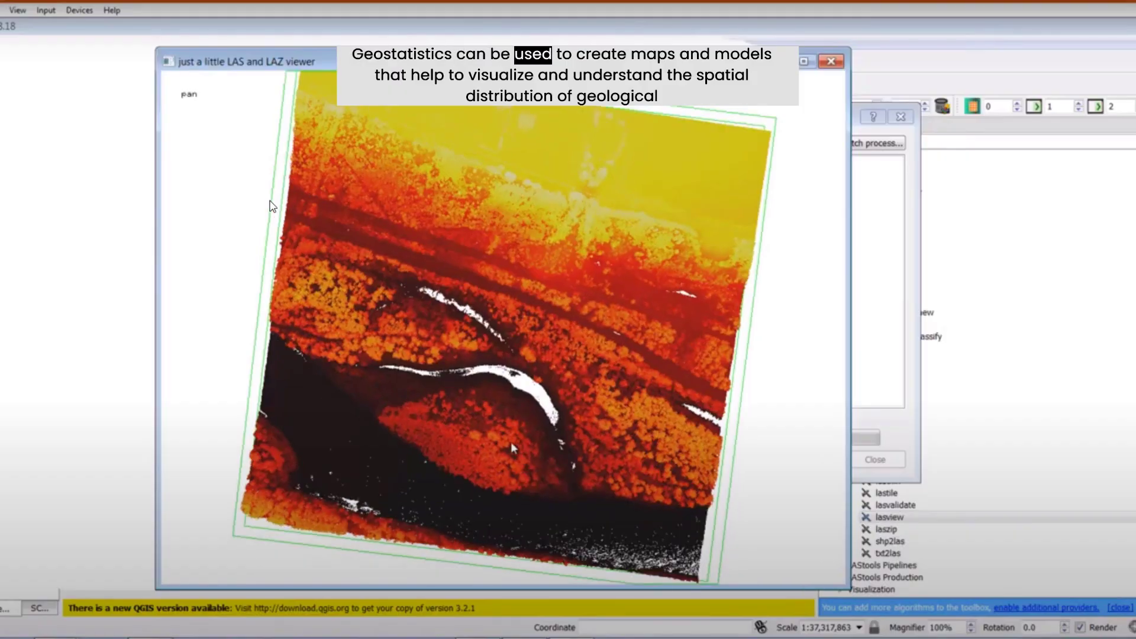
Tilt the LAS point cloud into a 3D perspective view.
{"action": "left_click_drag", "start_coordinate": [510, 442], "coordinate": [380, 270]}
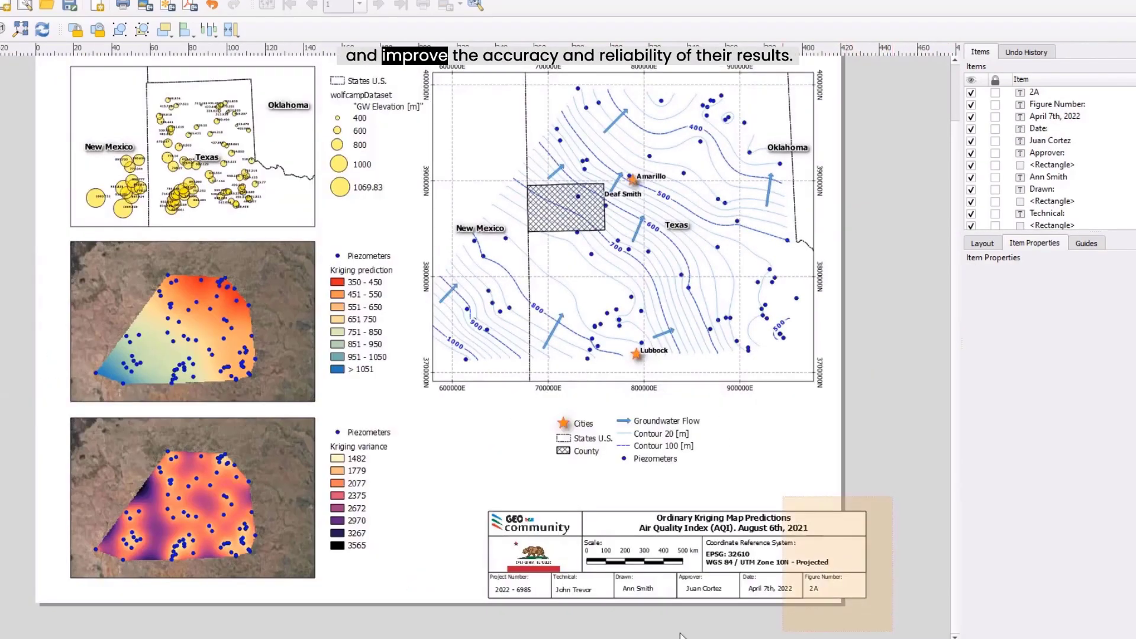
Move the title block up and left on the kriging map layout.
{"action": "left_click_drag", "start_coordinate": [639, 561], "coordinate": [575, 522]}
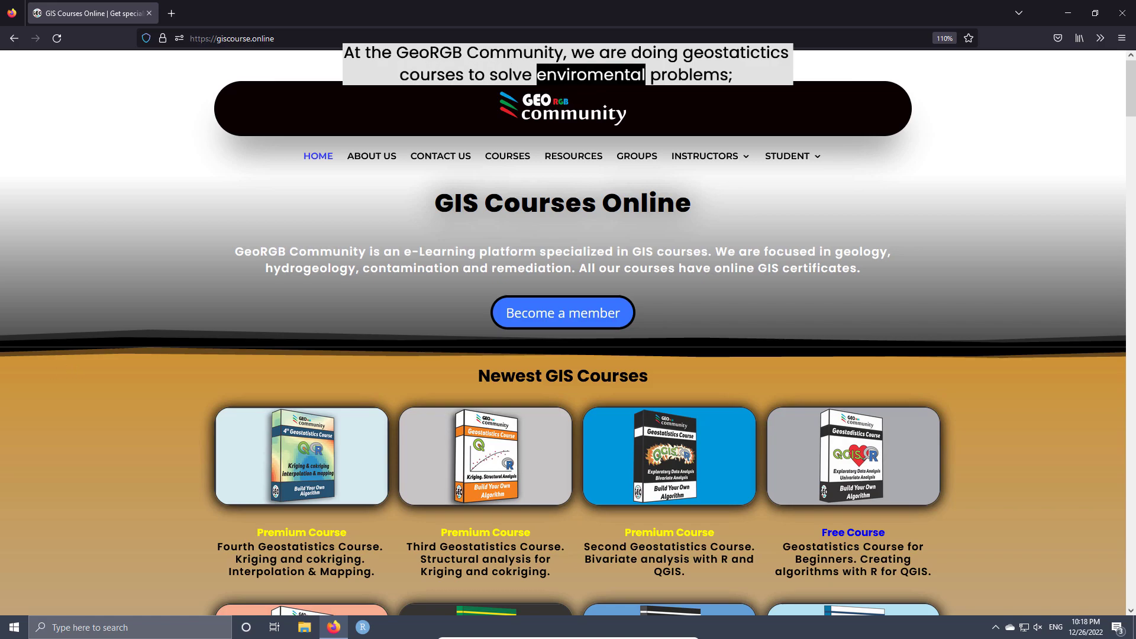
{"action": "scroll", "coordinate": [401, 324], "scroll_direction": "down", "scroll_amount": 2}
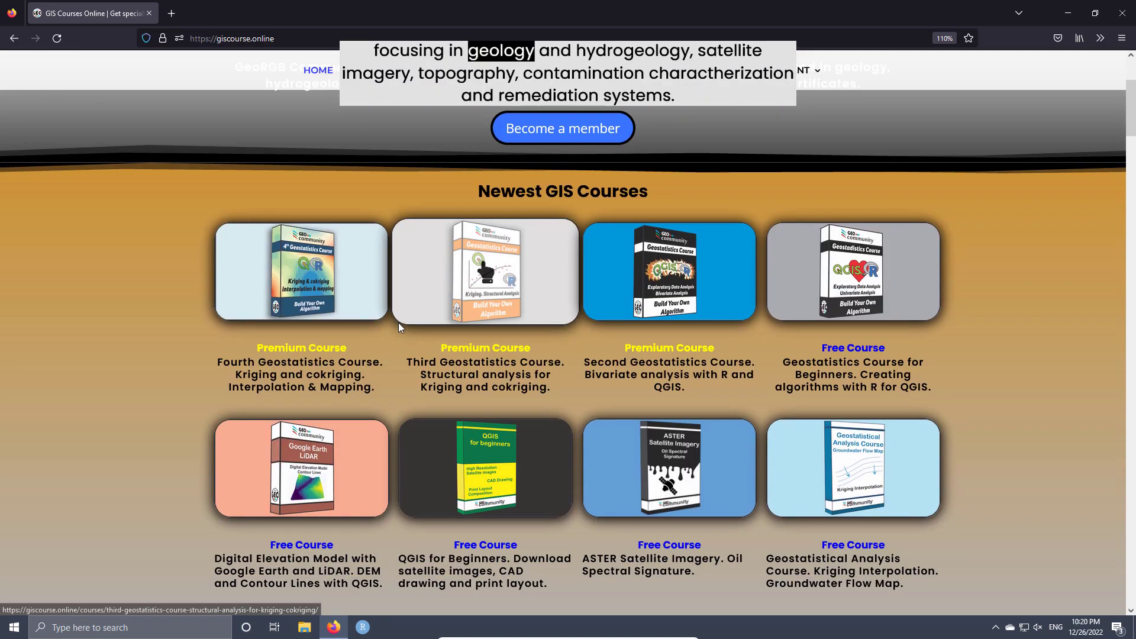
{"action": "scroll", "coordinate": [401, 324], "scroll_direction": "down", "scroll_amount": 4}
{"action": "scroll", "coordinate": [401, 324], "scroll_direction": "down", "scroll_amount": 2}
{"action": "scroll", "coordinate": [402, 322], "scroll_direction": "down", "scroll_amount": 4}
{"action": "scroll", "coordinate": [401, 322], "scroll_direction": "down", "scroll_amount": 1}
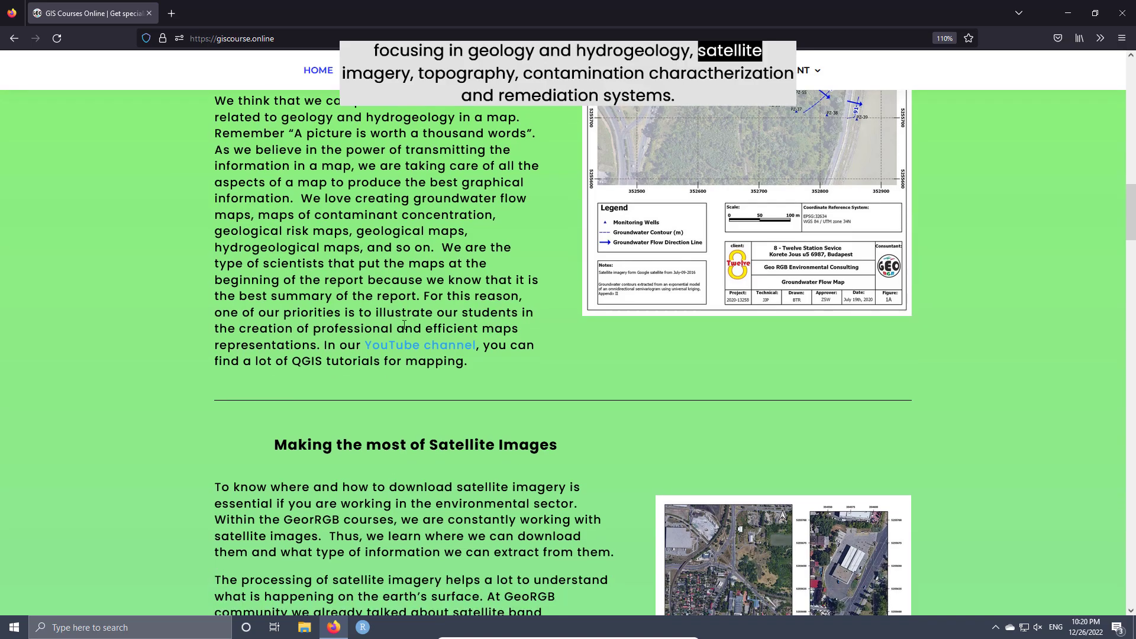
{"action": "scroll", "coordinate": [401, 323], "scroll_direction": "down", "scroll_amount": 2}
{"action": "scroll", "coordinate": [402, 322], "scroll_direction": "down", "scroll_amount": 3}
{"action": "scroll", "coordinate": [402, 322], "scroll_direction": "down", "scroll_amount": 1}
{"action": "scroll", "coordinate": [402, 322], "scroll_direction": "down", "scroll_amount": 5}
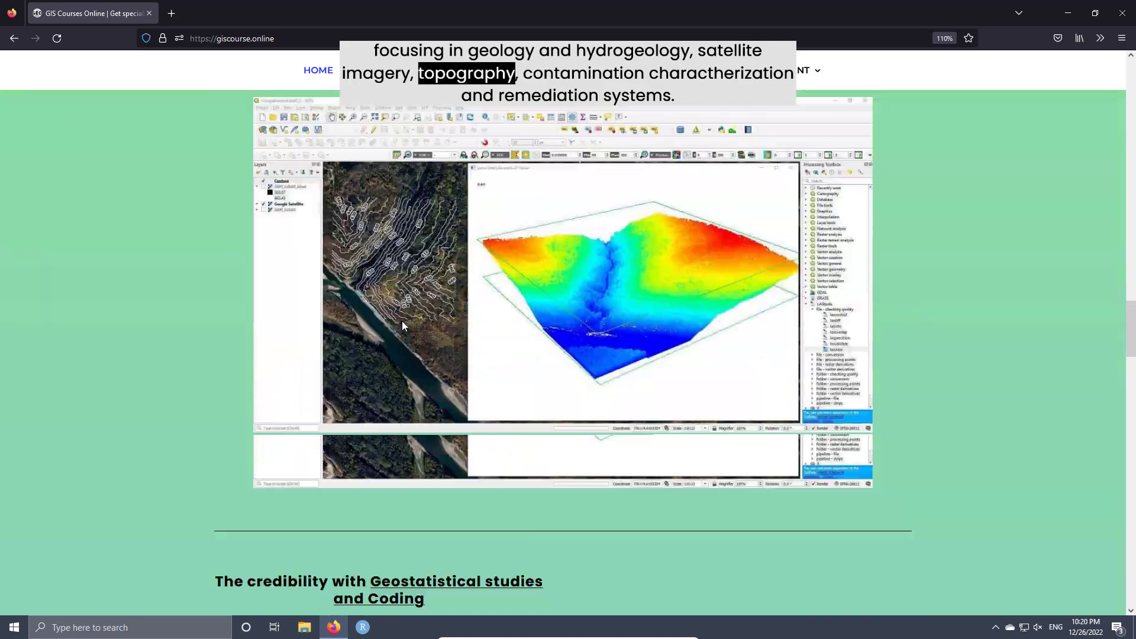
{"action": "scroll", "coordinate": [402, 323], "scroll_direction": "down", "scroll_amount": 2}
{"action": "scroll", "coordinate": [403, 323], "scroll_direction": "down", "scroll_amount": 3}
{"action": "scroll", "coordinate": [401, 323], "scroll_direction": "down", "scroll_amount": 2}
{"action": "scroll", "coordinate": [401, 322], "scroll_direction": "down", "scroll_amount": 4}
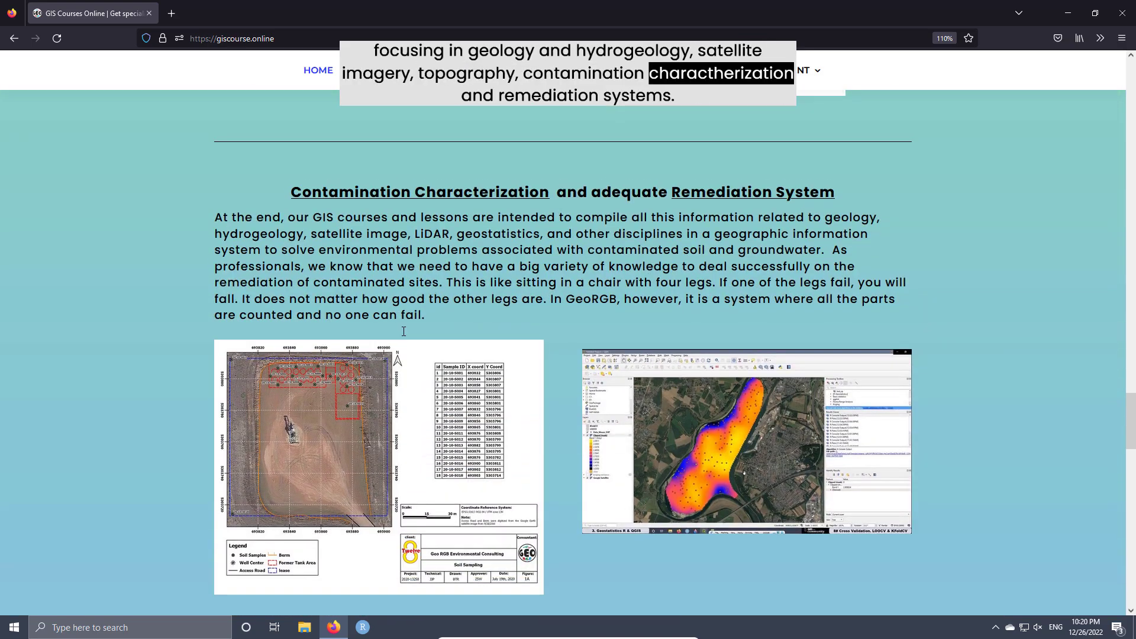
{"action": "scroll", "coordinate": [401, 322], "scroll_direction": "down", "scroll_amount": 2}
{"action": "scroll", "coordinate": [404, 332], "scroll_direction": "down", "scroll_amount": 2}
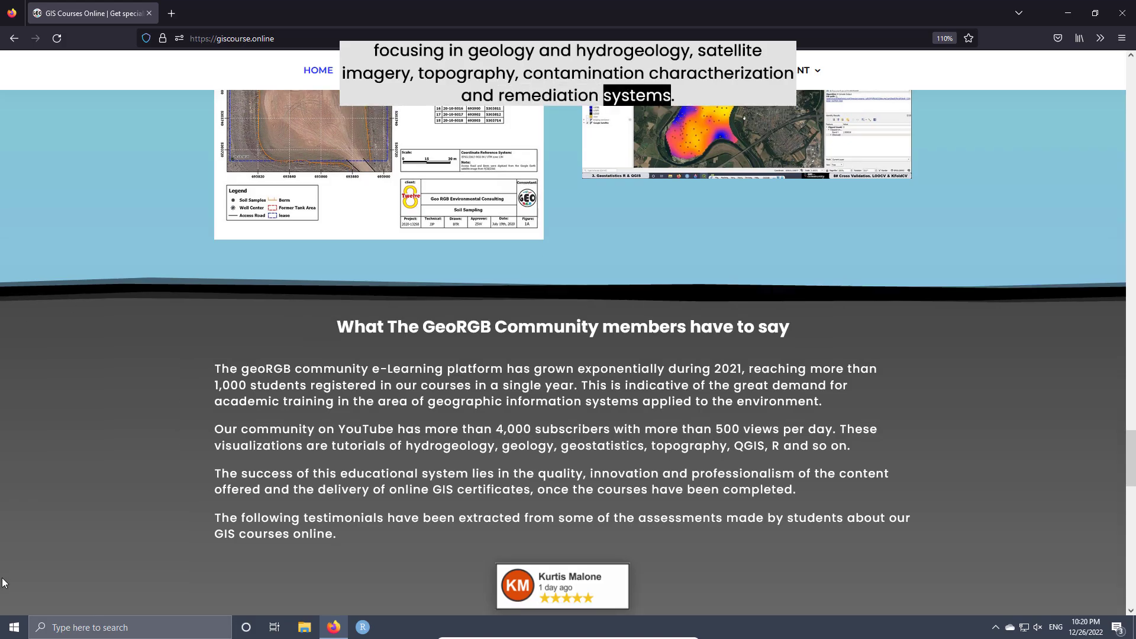
{"action": "scroll", "coordinate": [293, 419], "scroll_direction": "up", "scroll_amount": 2}
{"action": "scroll", "coordinate": [293, 420], "scroll_direction": "up", "scroll_amount": 1}
{"action": "scroll", "coordinate": [294, 419], "scroll_direction": "up", "scroll_amount": 5}
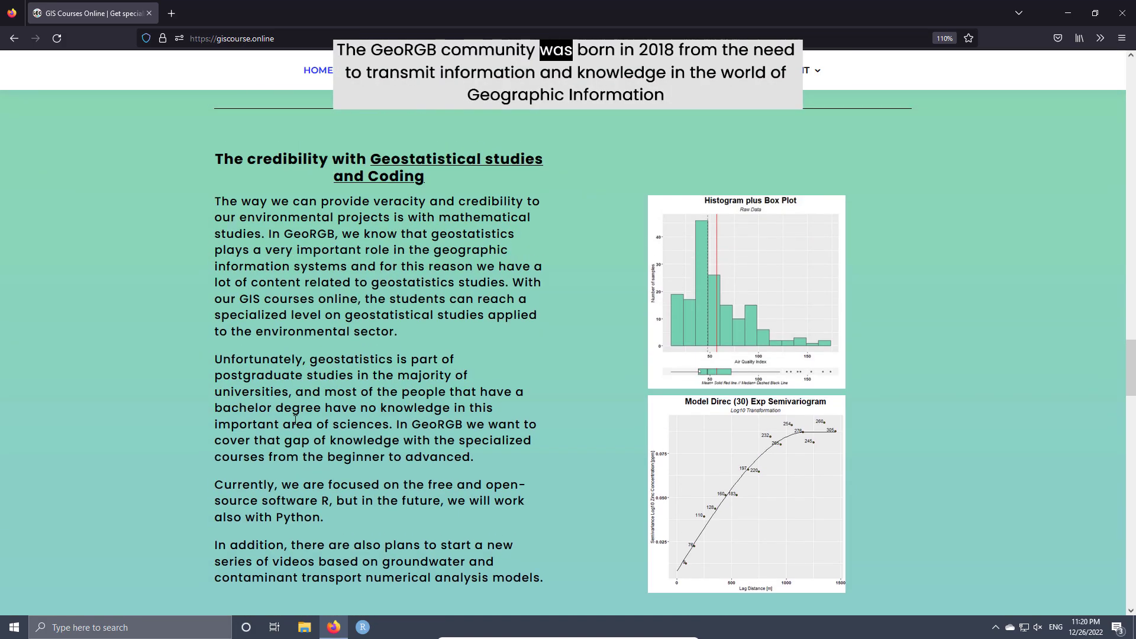
{"action": "scroll", "coordinate": [296, 419], "scroll_direction": "up", "scroll_amount": 5}
{"action": "scroll", "coordinate": [295, 420], "scroll_direction": "up", "scroll_amount": 5}
{"action": "scroll", "coordinate": [294, 419], "scroll_direction": "up", "scroll_amount": 5}
{"action": "scroll", "coordinate": [296, 420], "scroll_direction": "up", "scroll_amount": 5}
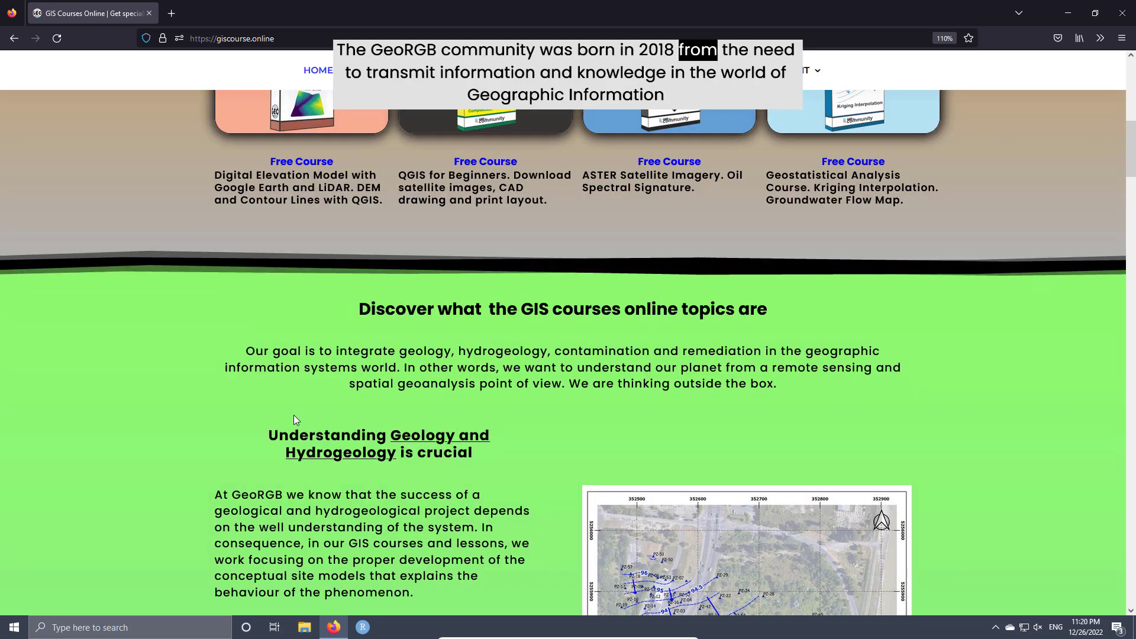
{"action": "scroll", "coordinate": [294, 415], "scroll_direction": "up", "scroll_amount": 5}
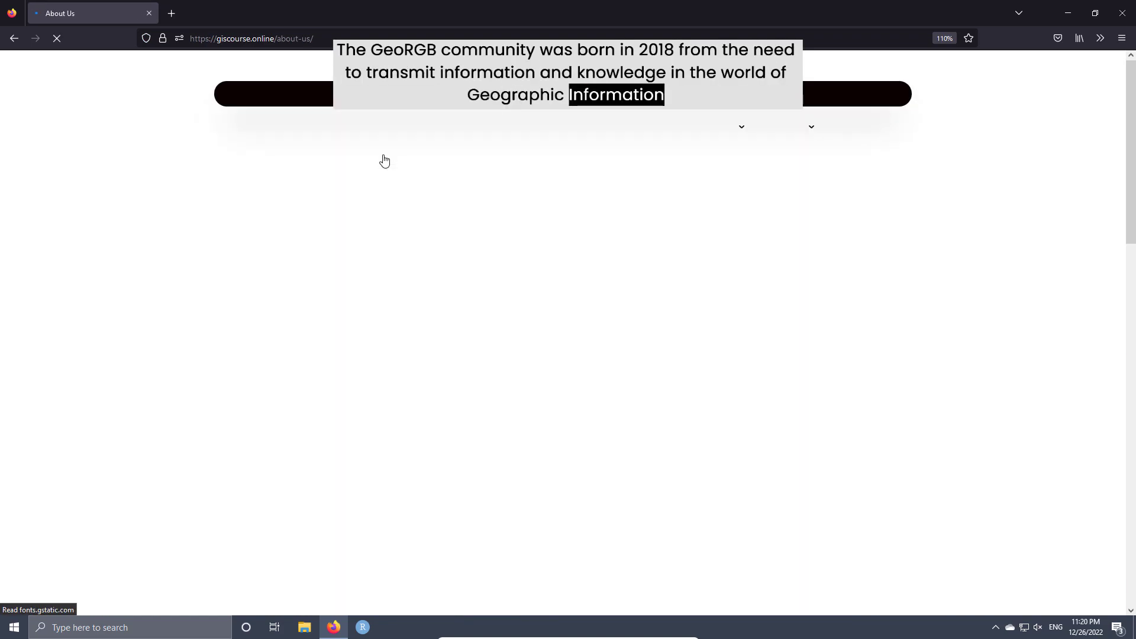
{"action": "scroll", "coordinate": [376, 155], "scroll_direction": "down", "scroll_amount": 2}
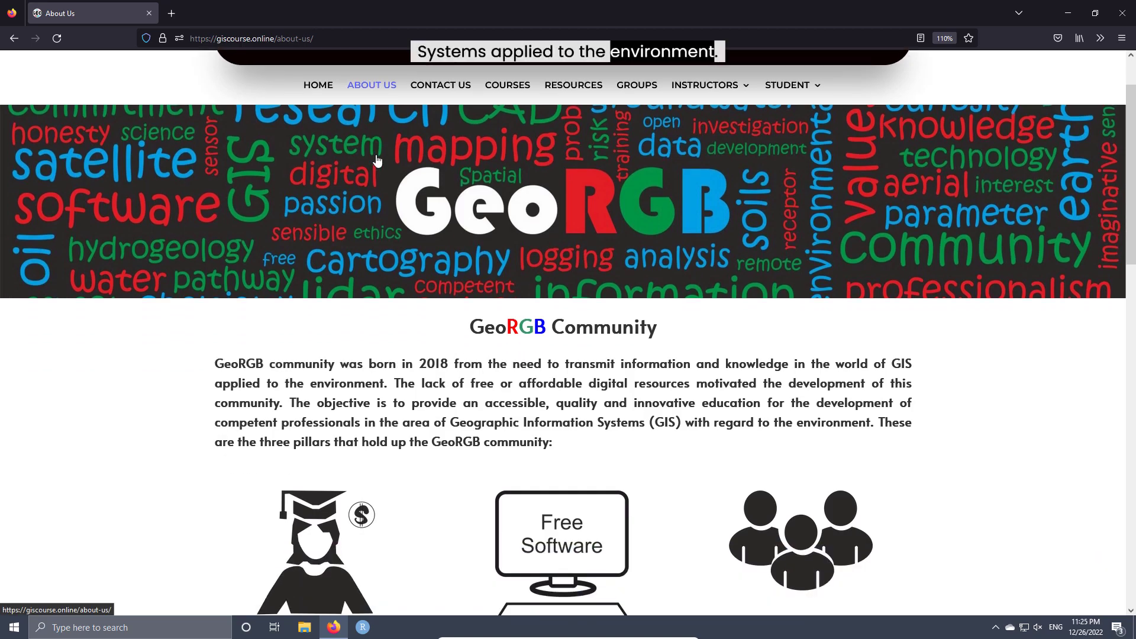
{"action": "scroll", "coordinate": [376, 155], "scroll_direction": "down", "scroll_amount": 1}
{"action": "scroll", "coordinate": [375, 155], "scroll_direction": "down", "scroll_amount": 1}
{"action": "scroll", "coordinate": [375, 154], "scroll_direction": "down", "scroll_amount": 2}
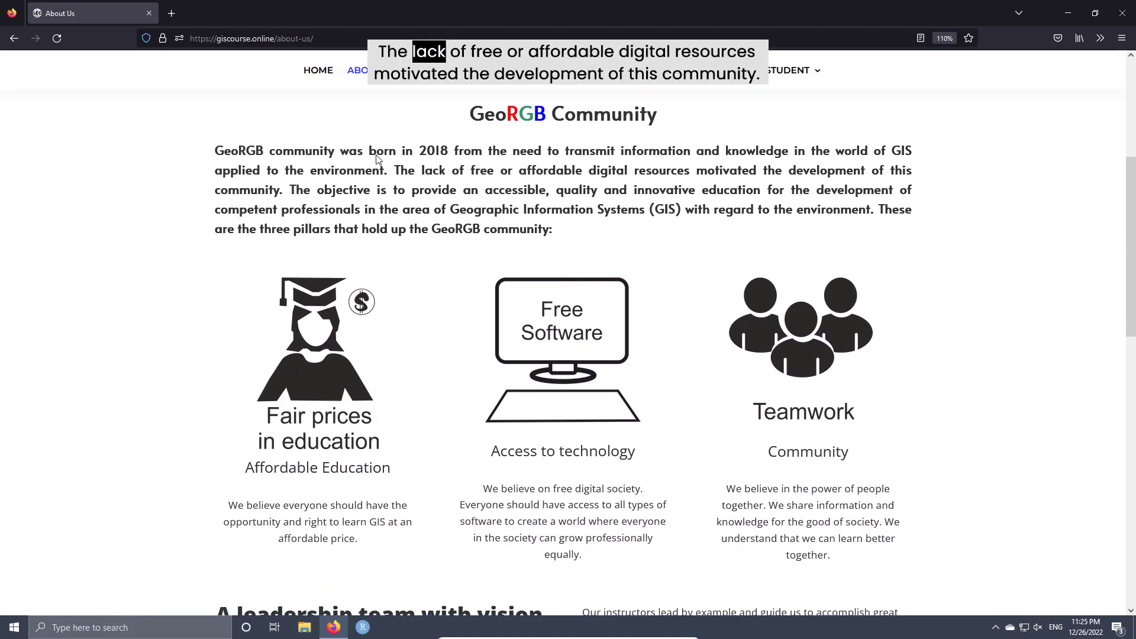
{"action": "scroll", "coordinate": [377, 158], "scroll_direction": "down", "scroll_amount": 1}
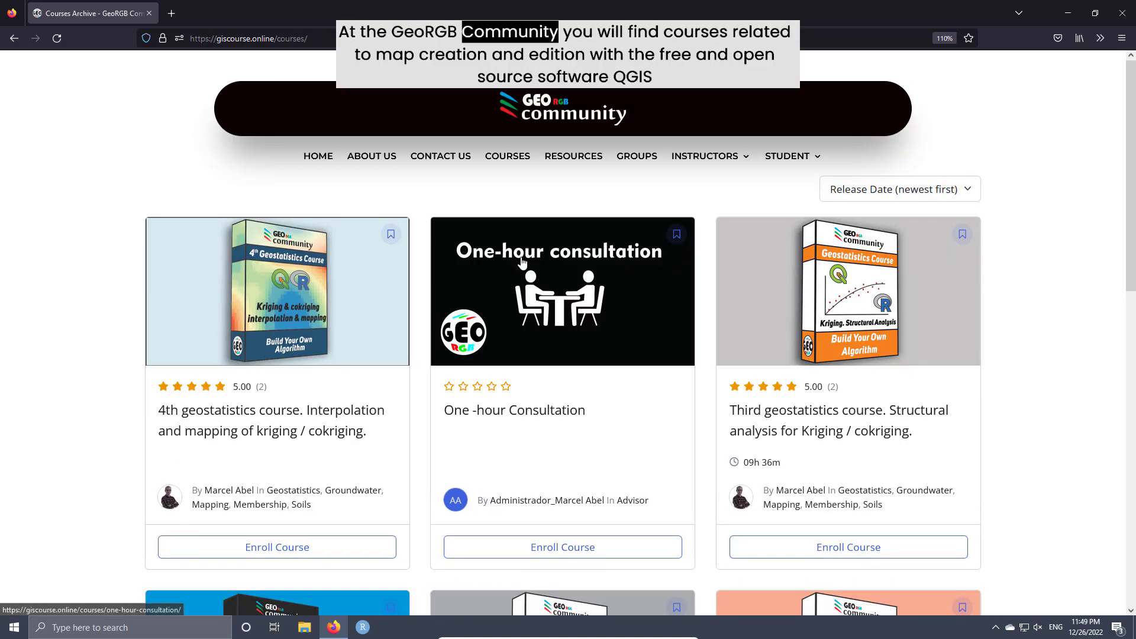
{"action": "scroll", "coordinate": [524, 263], "scroll_direction": "down", "scroll_amount": 3}
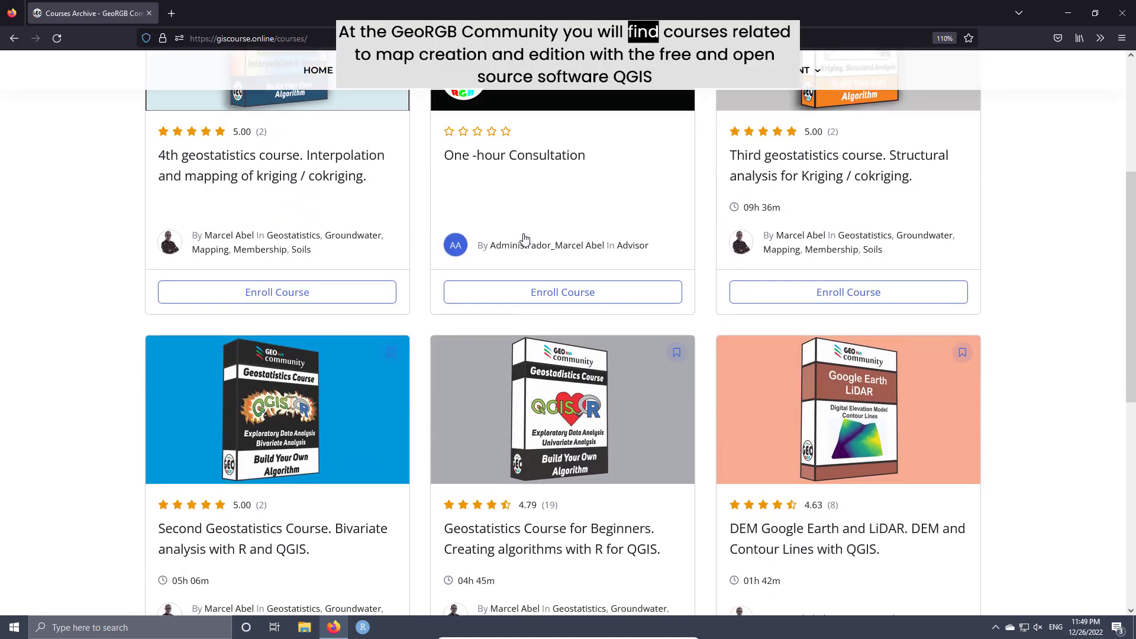
{"action": "scroll", "coordinate": [710, 311], "scroll_direction": "down", "scroll_amount": 2}
{"action": "scroll", "coordinate": [888, 347], "scroll_direction": "down", "scroll_amount": 3}
{"action": "left_click", "coordinate": [918, 355]}
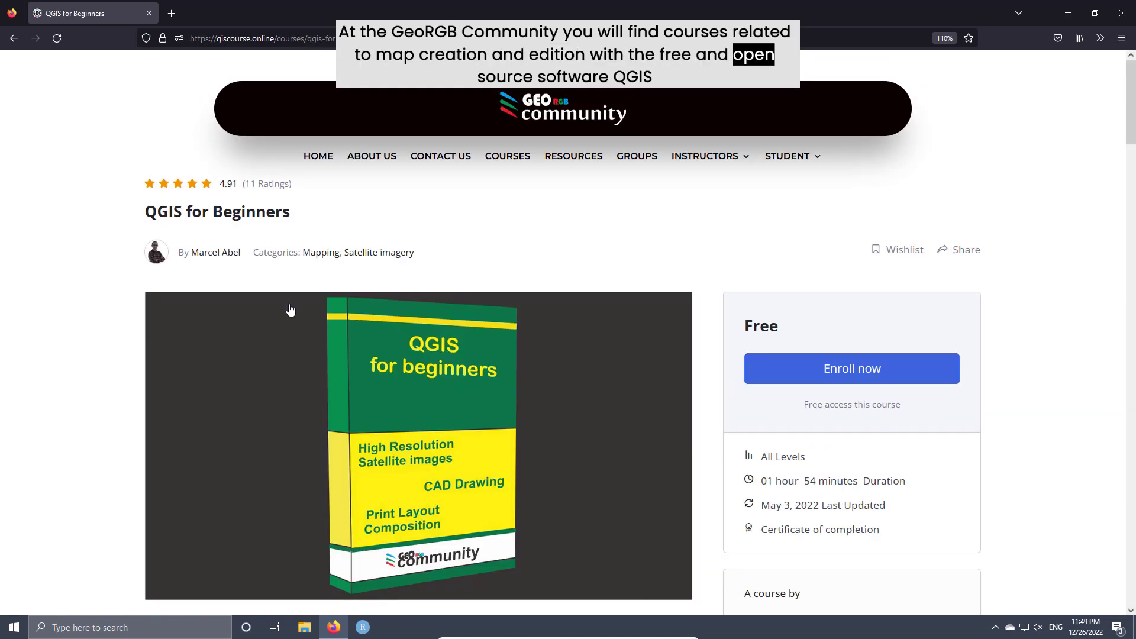
{"action": "key", "text": "alt+Left"}
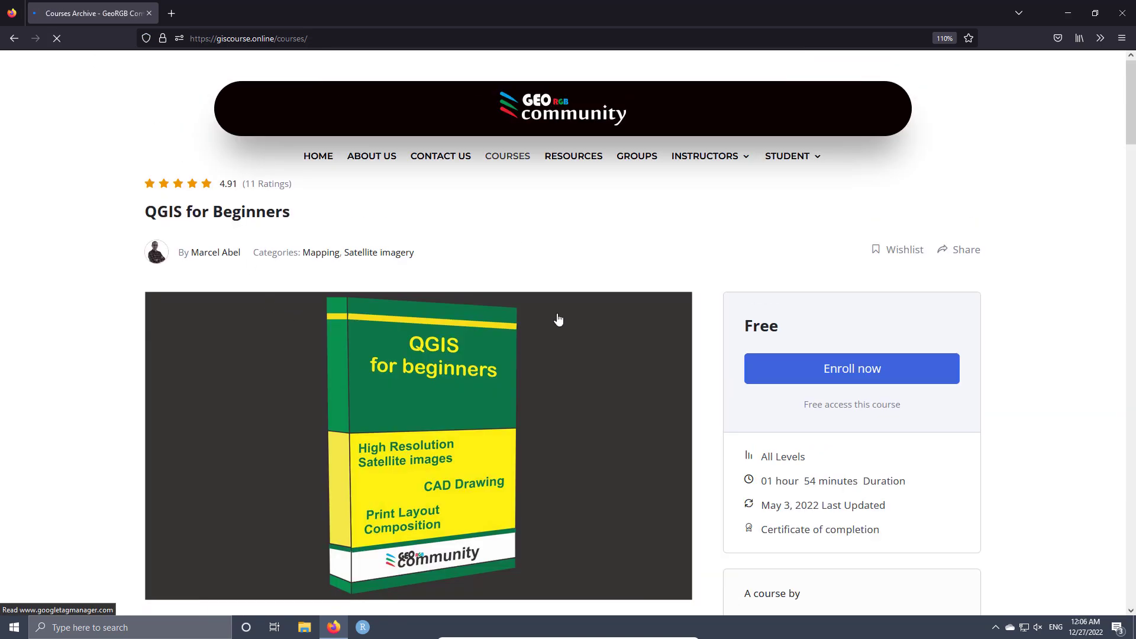
{"action": "scroll", "coordinate": [558, 330], "scroll_direction": "down", "scroll_amount": 2}
{"action": "scroll", "coordinate": [558, 330], "scroll_direction": "down", "scroll_amount": 2}
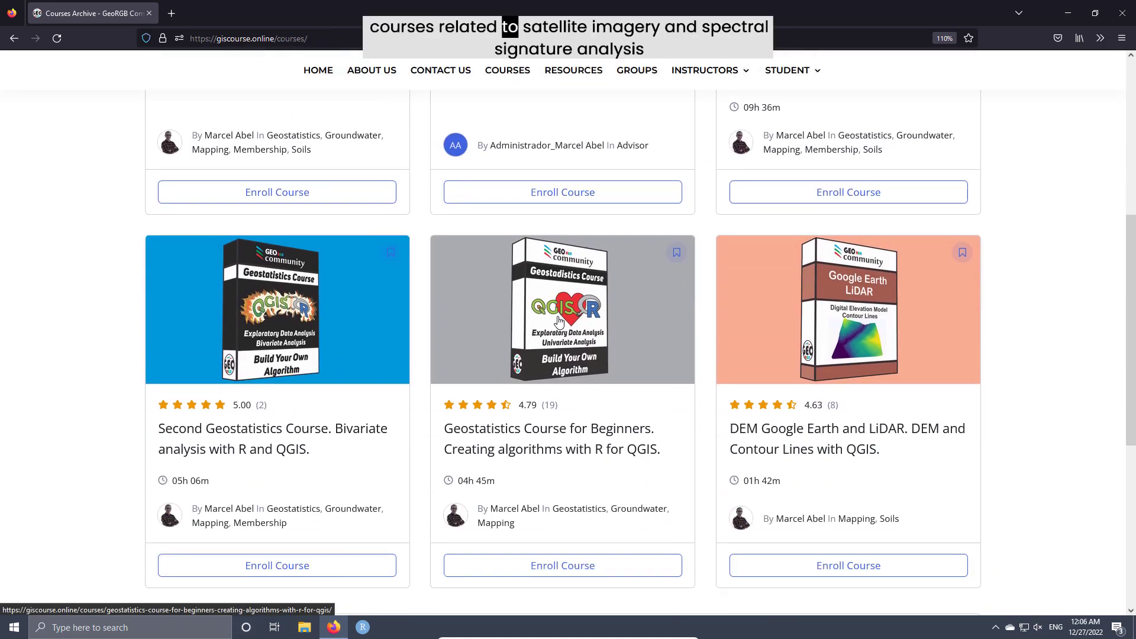
{"action": "scroll", "coordinate": [558, 329], "scroll_direction": "down", "scroll_amount": 2}
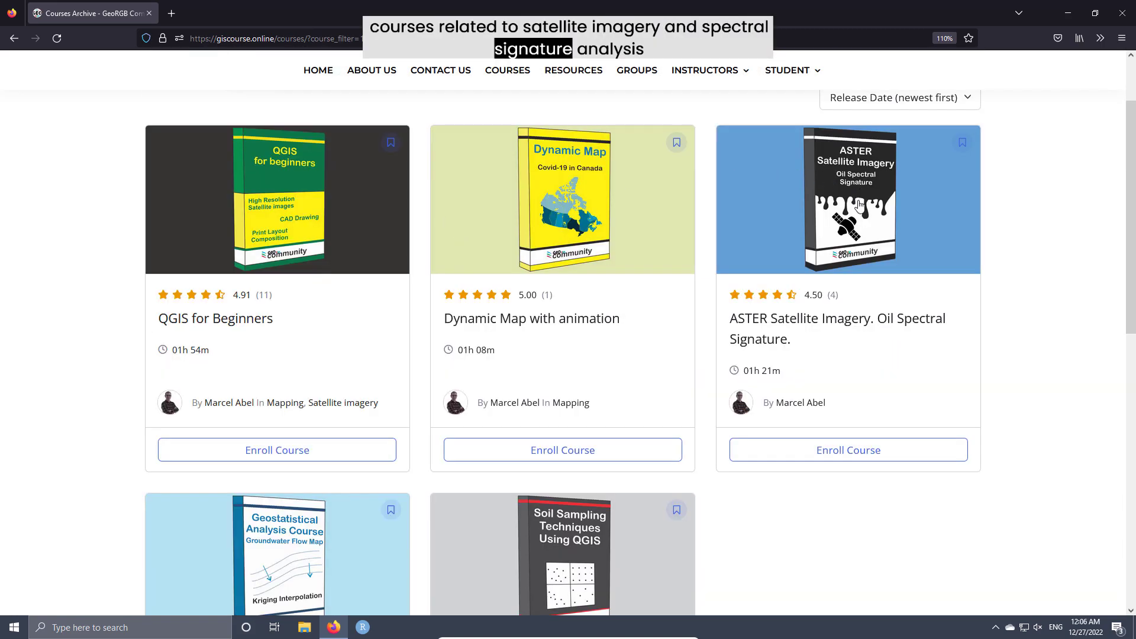
{"action": "left_click", "coordinate": [859, 205]}
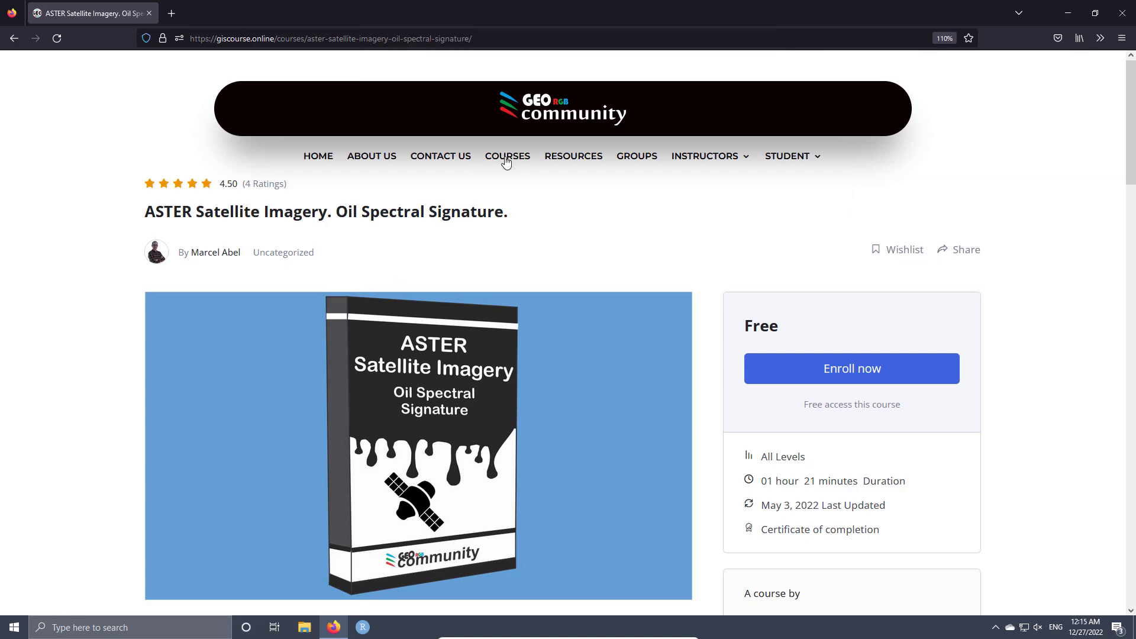
{"action": "scroll", "coordinate": [681, 345], "scroll_direction": "down", "scroll_amount": 4}
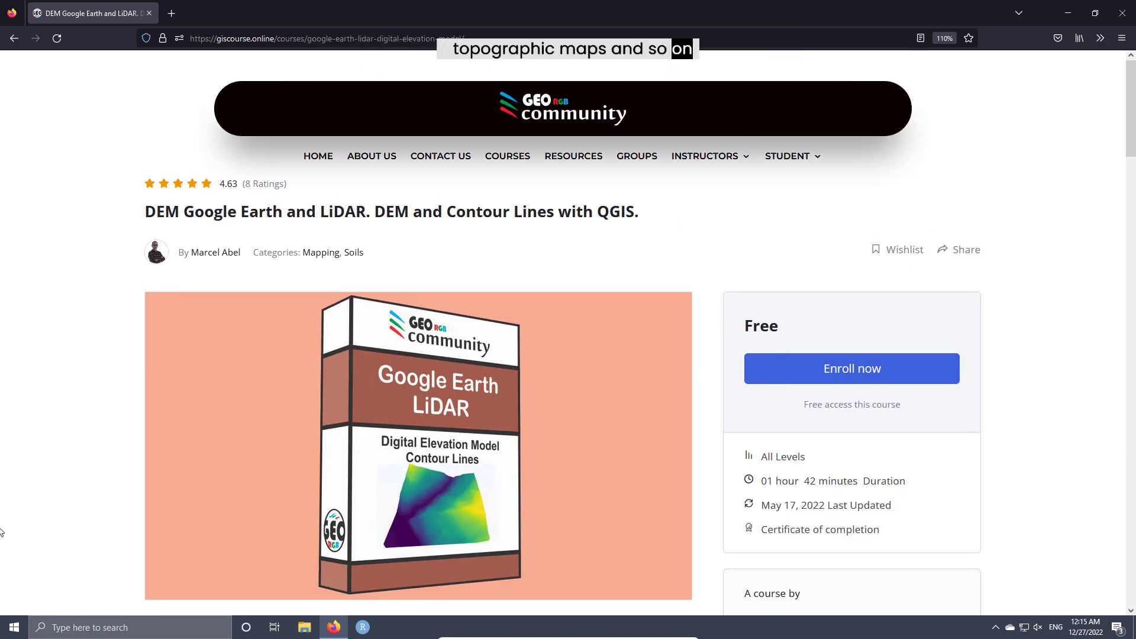
{"action": "scroll", "coordinate": [705, 338], "scroll_direction": "down", "scroll_amount": 5}
{"action": "scroll", "coordinate": [705, 339], "scroll_direction": "down", "scroll_amount": 2}
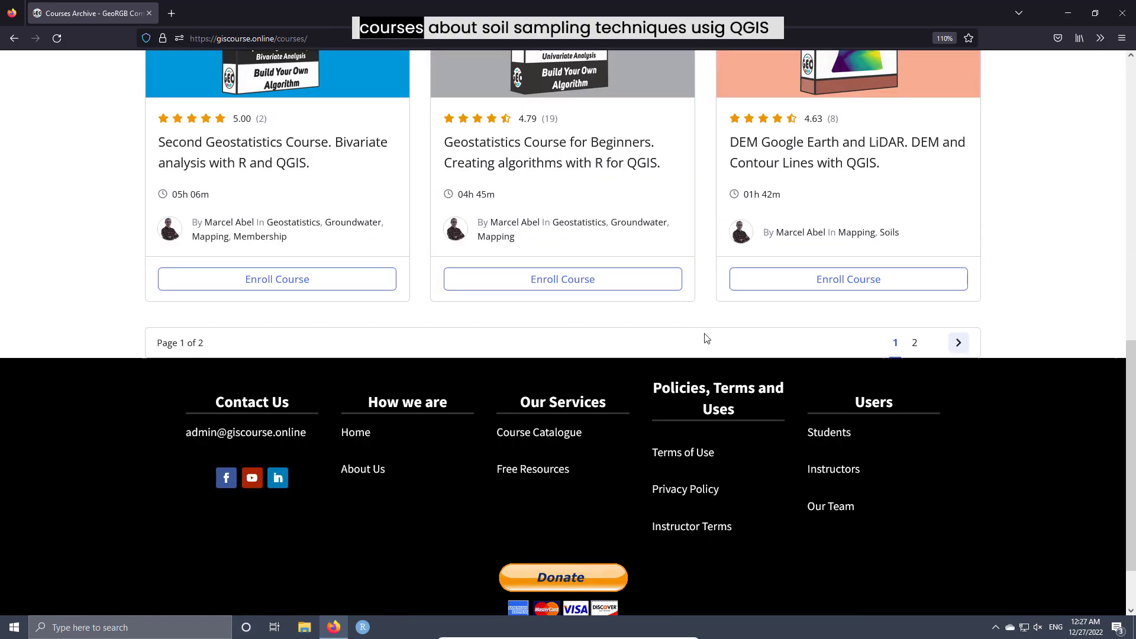
Browse the Soil Sampling Techniques and Geostatistics Course for Beginners pages from the archive's second page.
{"action": "left_click", "coordinate": [914, 306]}
{"action": "scroll", "coordinate": [619, 393], "scroll_direction": "down", "scroll_amount": 2}
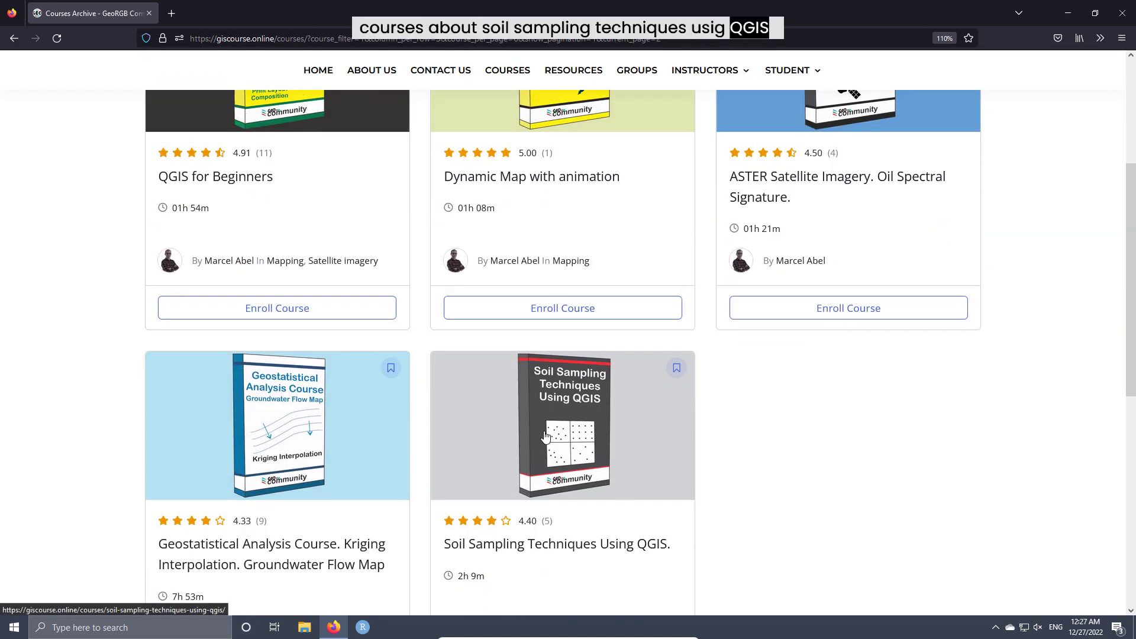
{"action": "left_click", "coordinate": [546, 436]}
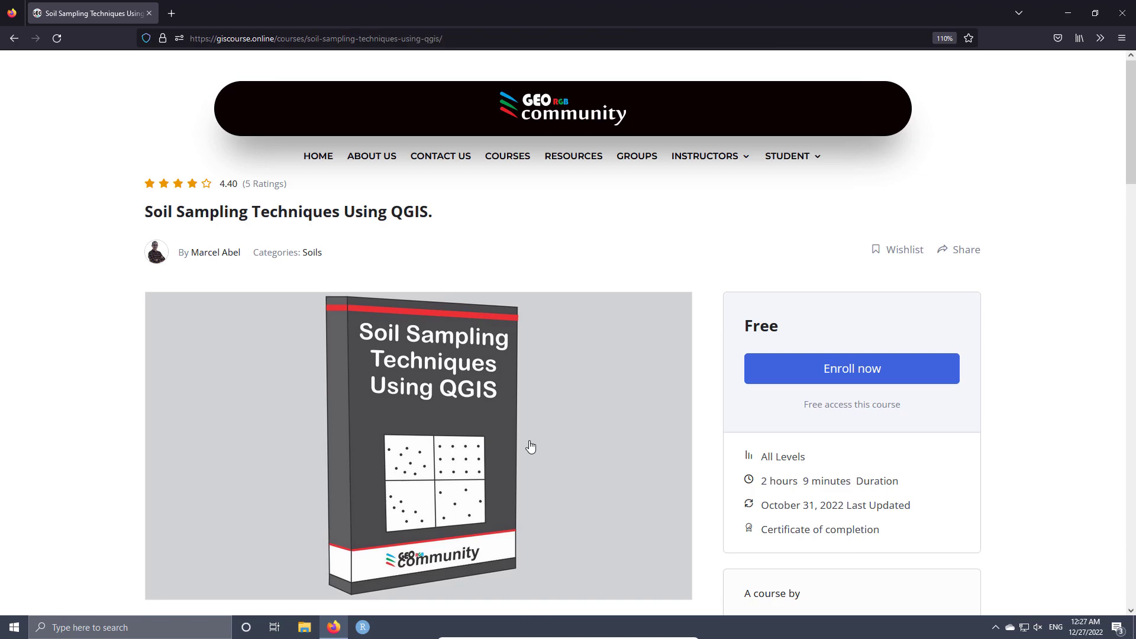
{"action": "scroll", "coordinate": [571, 272], "scroll_direction": "down", "scroll_amount": 5}
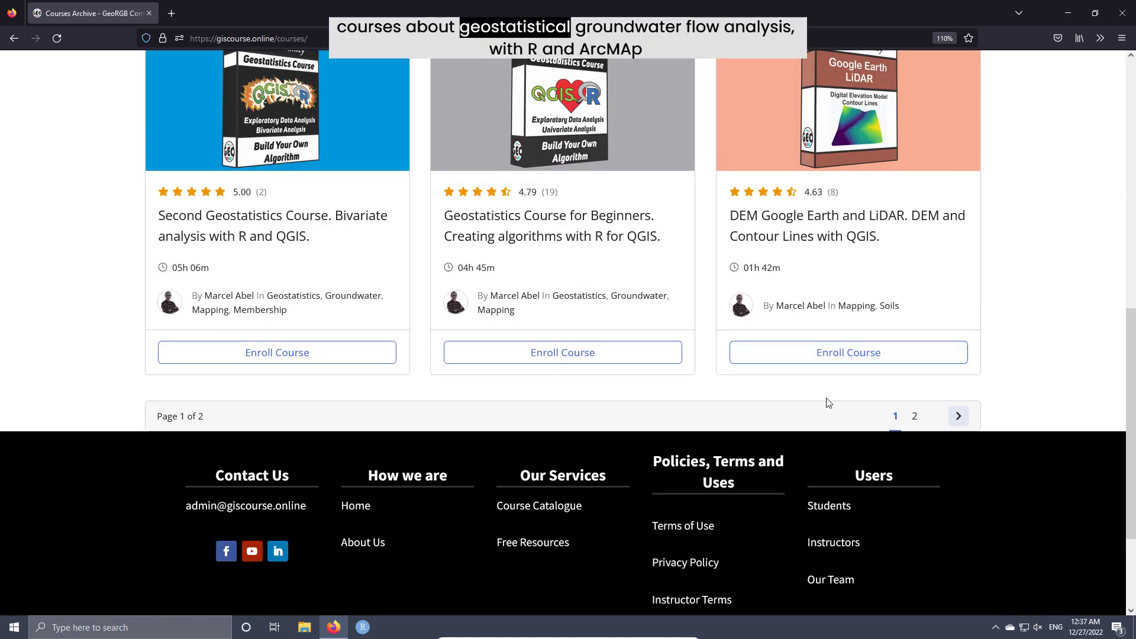
{"action": "left_click", "coordinate": [907, 413]}
{"action": "scroll", "coordinate": [391, 436], "scroll_direction": "down", "scroll_amount": 2}
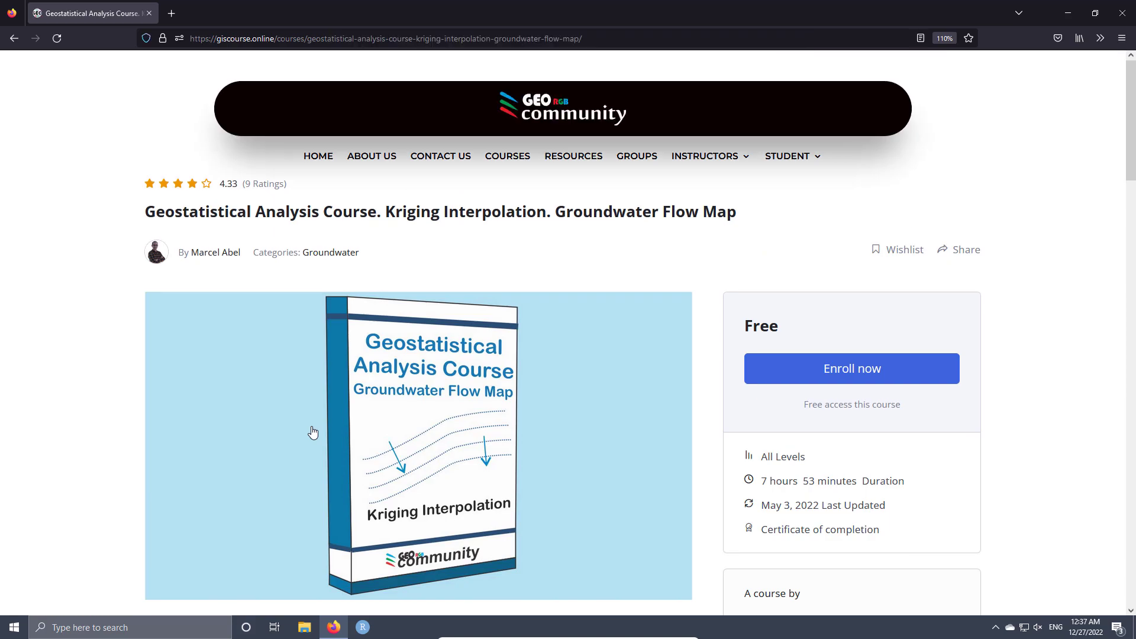
{"action": "scroll", "coordinate": [509, 163], "scroll_direction": "down", "scroll_amount": 2}
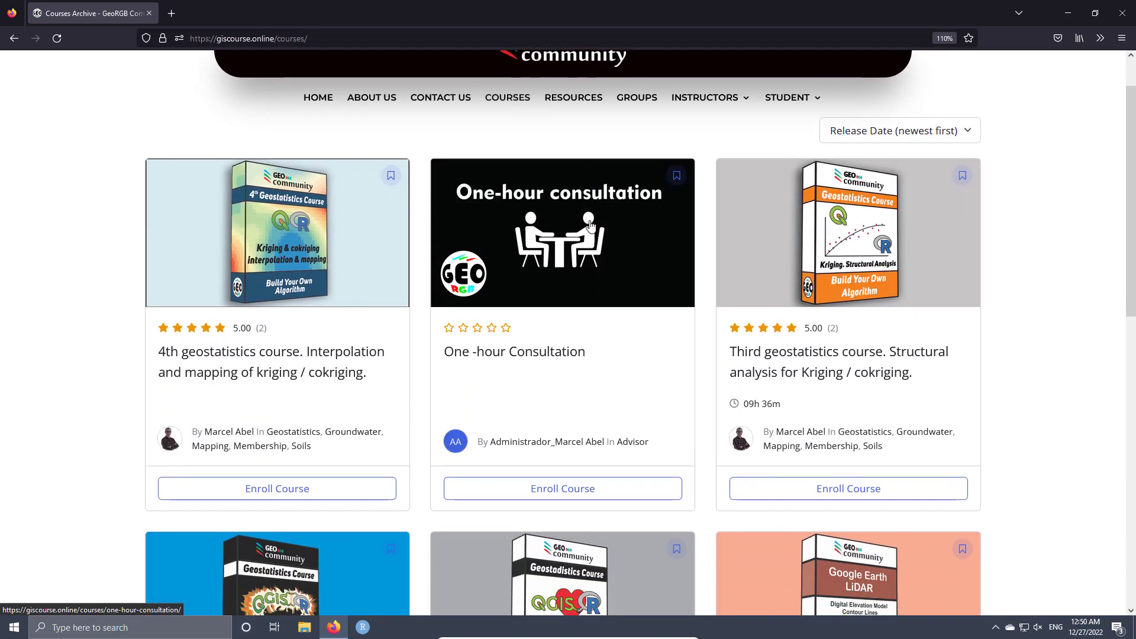
{"action": "scroll", "coordinate": [588, 183], "scroll_direction": "down", "scroll_amount": 2}
{"action": "left_click", "coordinate": [571, 316]}
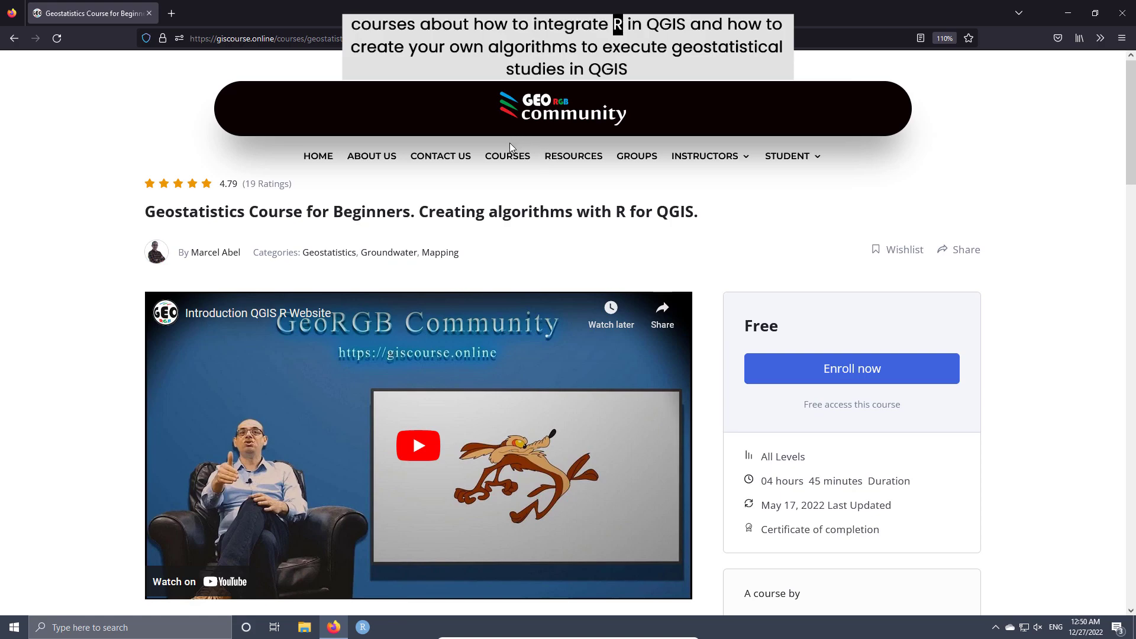
View the Second, Third and 4th geostatistics course pages, then open Marcel Abel's instructor profile.
{"action": "left_click", "coordinate": [508, 159]}
{"action": "scroll", "coordinate": [510, 241], "scroll_direction": "down", "scroll_amount": 5}
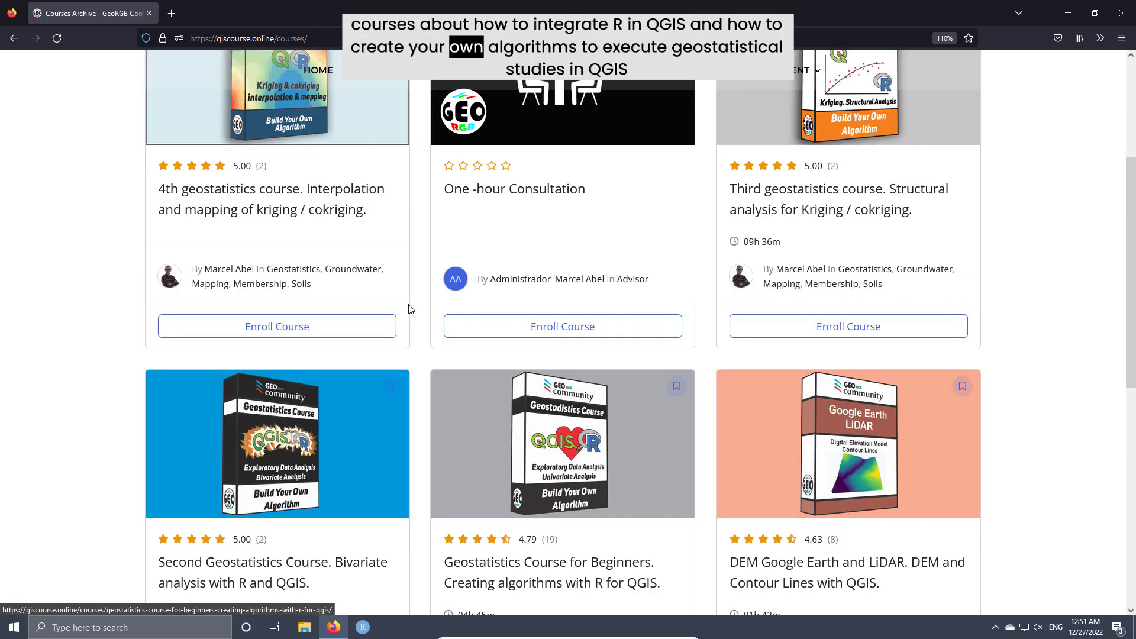
{"action": "left_click", "coordinate": [308, 426]}
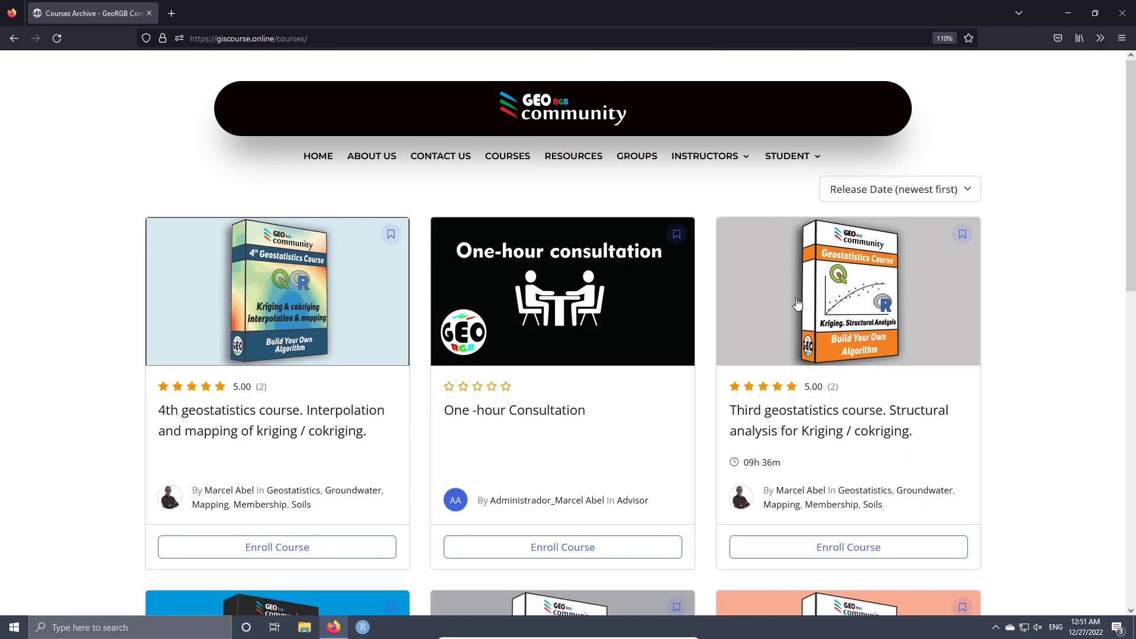
{"action": "left_click", "coordinate": [799, 305]}
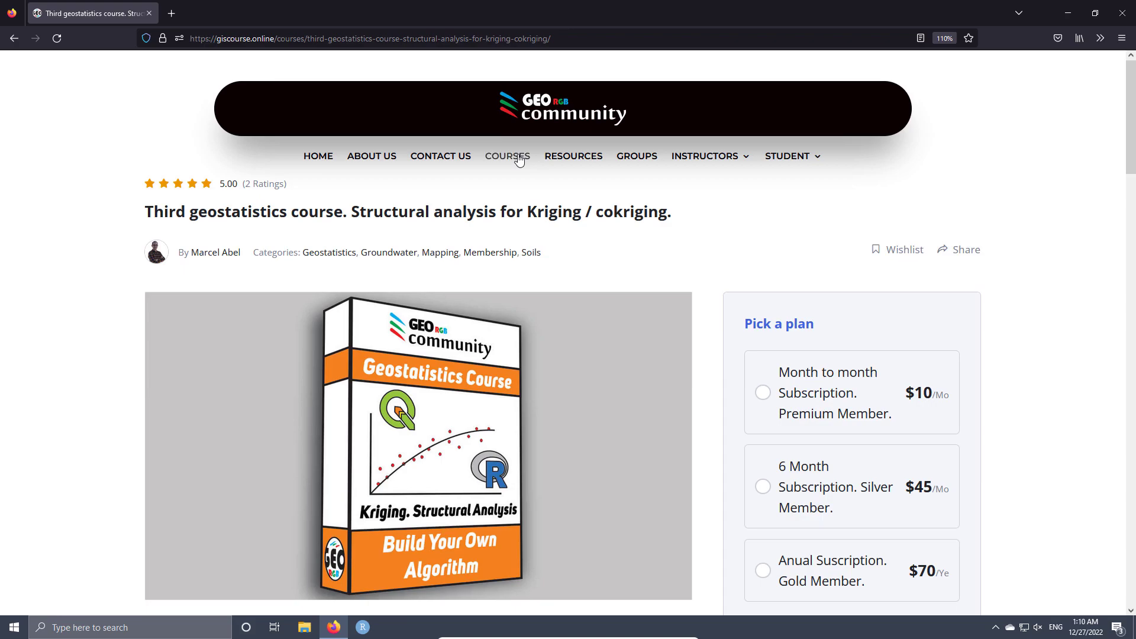
{"action": "left_click", "coordinate": [519, 160]}
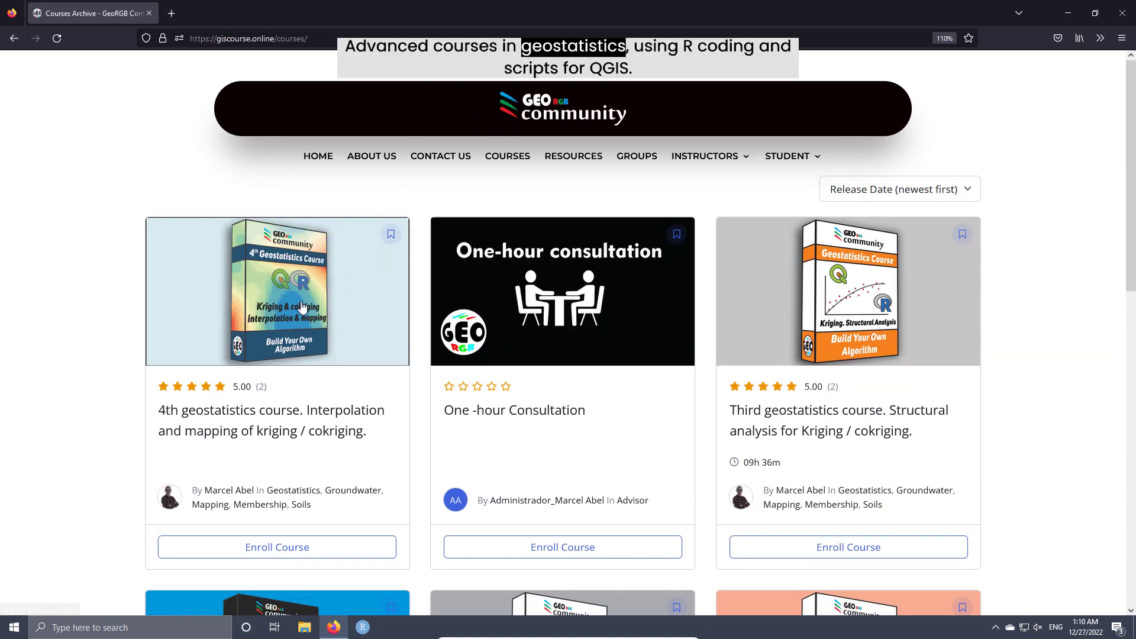
{"action": "left_click", "coordinate": [302, 306]}
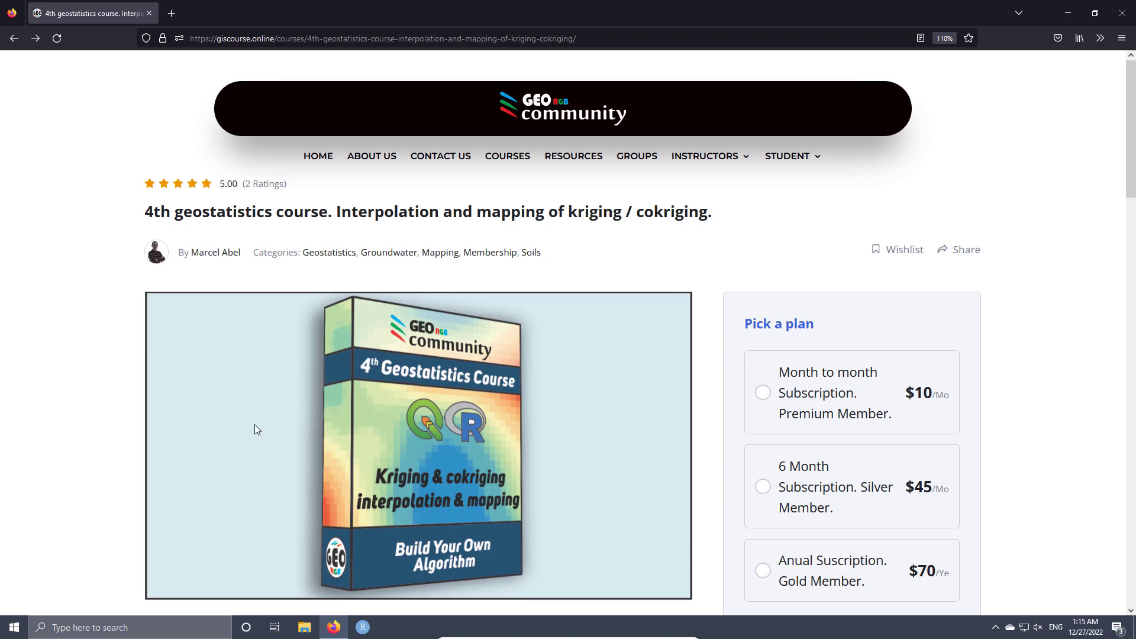
{"action": "left_click", "coordinate": [153, 257]}
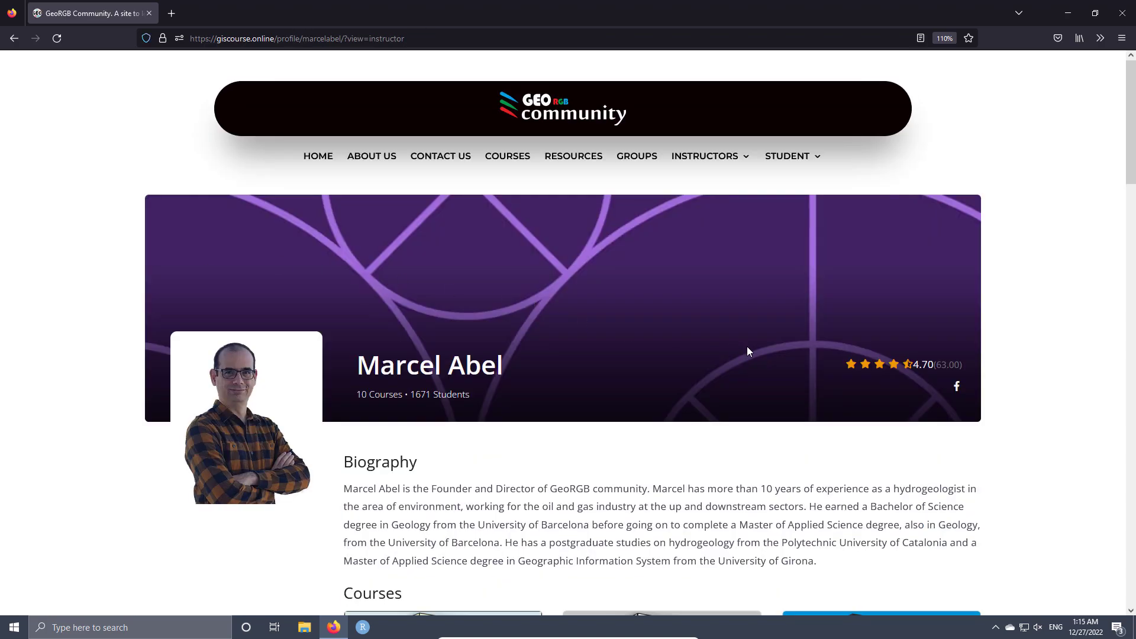
{"action": "scroll", "coordinate": [1116, 488], "scroll_direction": "down", "scroll_amount": 1}
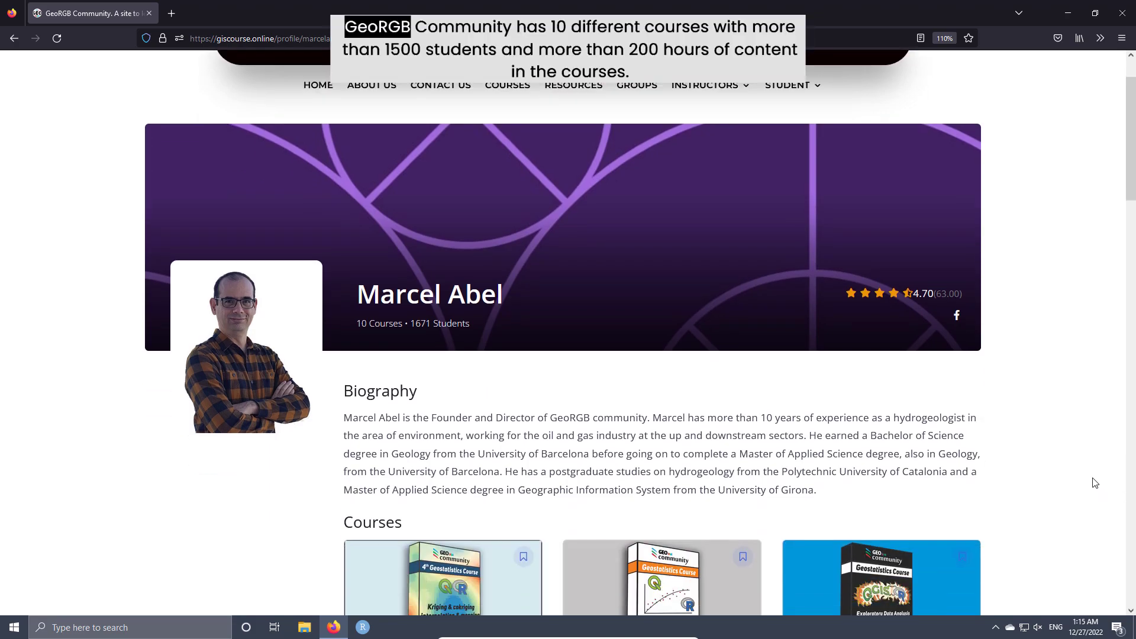
{"action": "scroll", "coordinate": [1110, 484], "scroll_direction": "down", "scroll_amount": 1}
{"action": "scroll", "coordinate": [1100, 479], "scroll_direction": "down", "scroll_amount": 1}
{"action": "scroll", "coordinate": [1091, 476], "scroll_direction": "down", "scroll_amount": 1}
{"action": "scroll", "coordinate": [1091, 477], "scroll_direction": "down", "scroll_amount": 1}
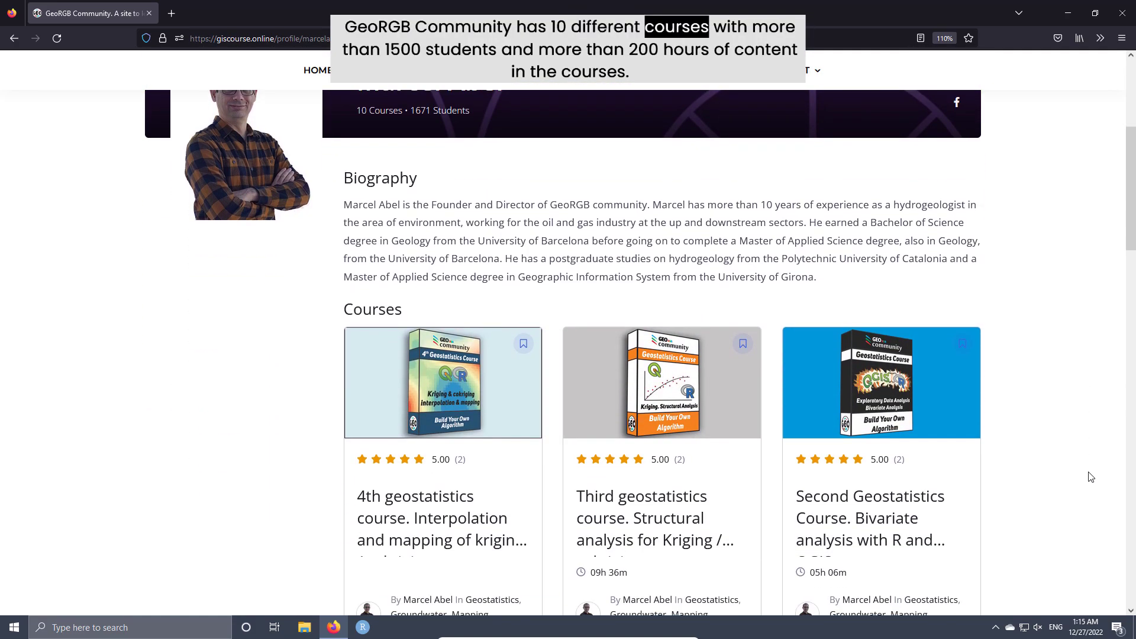
{"action": "scroll", "coordinate": [1090, 477], "scroll_direction": "down", "scroll_amount": 1}
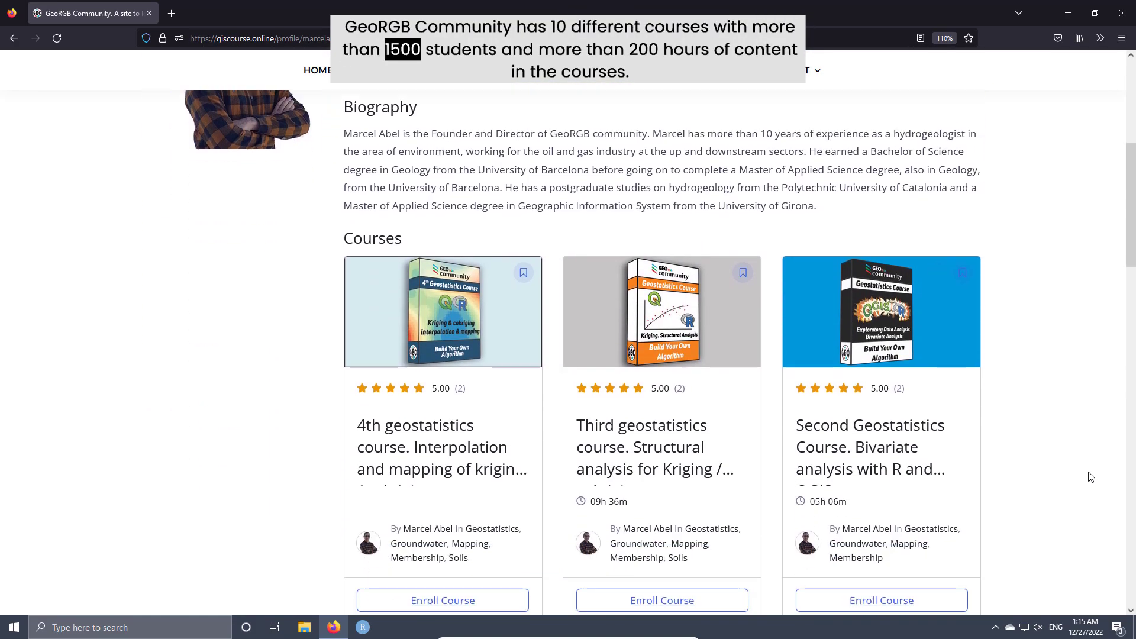
{"action": "scroll", "coordinate": [1089, 477], "scroll_direction": "down", "scroll_amount": 2}
{"action": "scroll", "coordinate": [1090, 477], "scroll_direction": "down", "scroll_amount": 3}
{"action": "scroll", "coordinate": [1090, 475], "scroll_direction": "down", "scroll_amount": 1}
{"action": "scroll", "coordinate": [1090, 476], "scroll_direction": "down", "scroll_amount": 2}
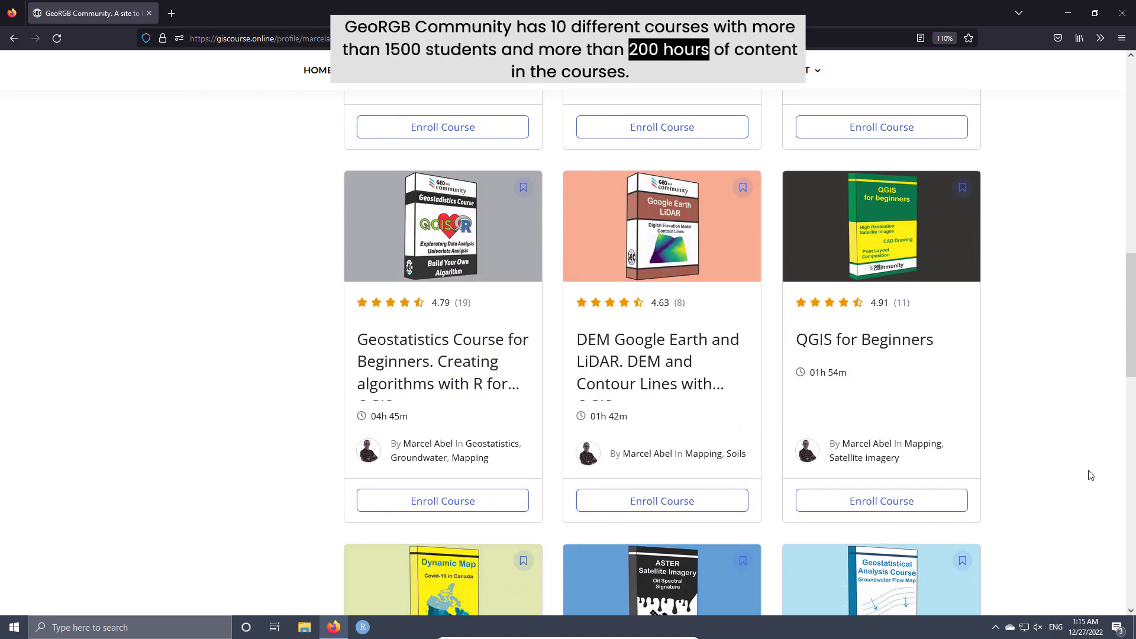
{"action": "scroll", "coordinate": [1090, 476], "scroll_direction": "down", "scroll_amount": 2}
{"action": "scroll", "coordinate": [1089, 476], "scroll_direction": "down", "scroll_amount": 4}
{"action": "scroll", "coordinate": [1091, 476], "scroll_direction": "down", "scroll_amount": 1}
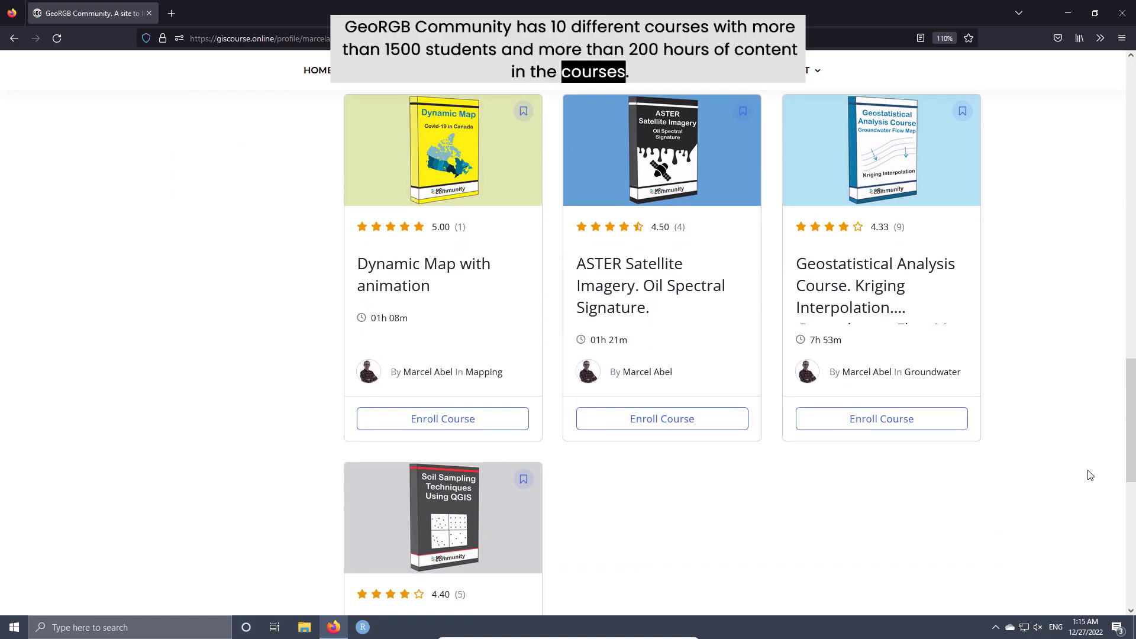
{"action": "scroll", "coordinate": [1091, 476], "scroll_direction": "down", "scroll_amount": 3}
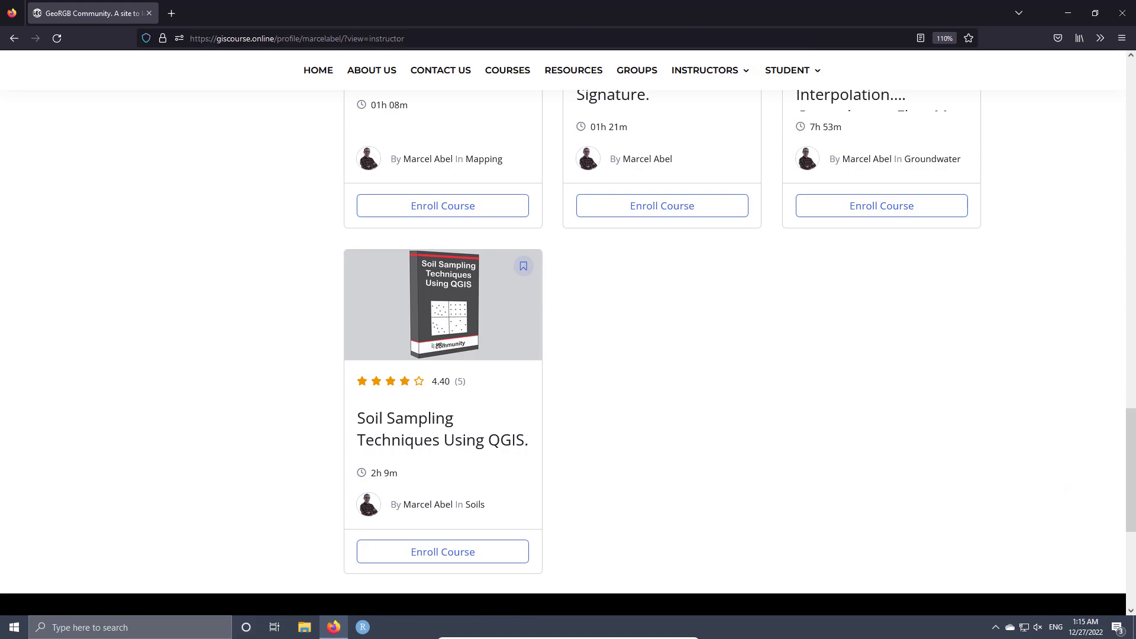
Switch to the Geo RGB YouTube tab after reviewing all ten profile courses.
{"action": "left_click", "coordinate": [199, 17]}
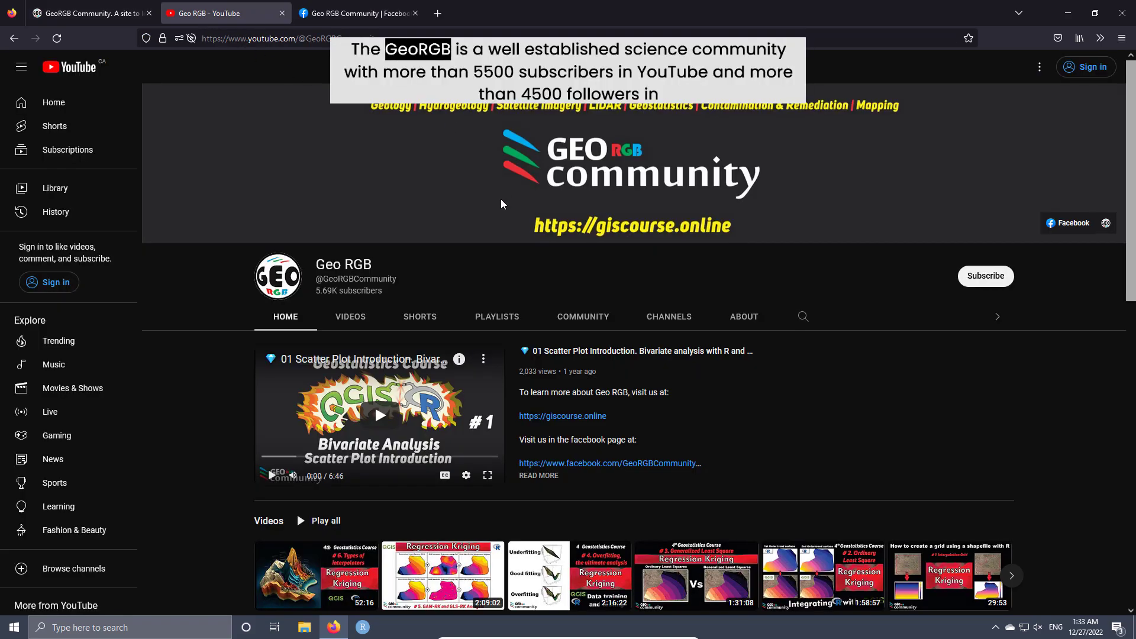
{"action": "scroll", "coordinate": [501, 199], "scroll_direction": "down", "scroll_amount": 1}
{"action": "scroll", "coordinate": [504, 200], "scroll_direction": "down", "scroll_amount": 1}
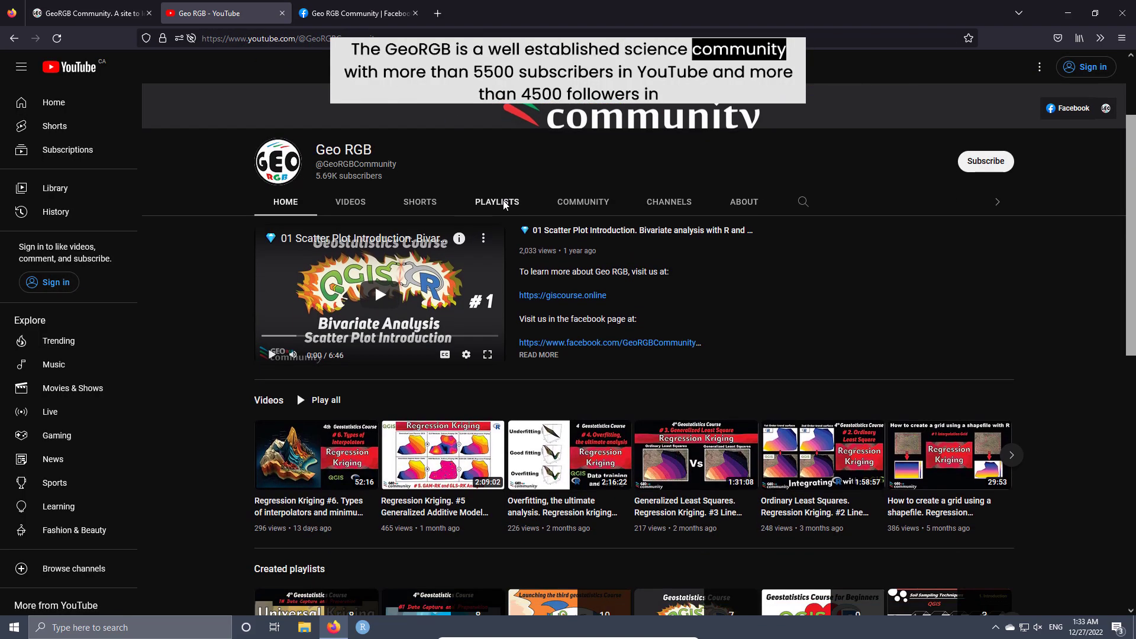
{"action": "scroll", "coordinate": [503, 199], "scroll_direction": "down", "scroll_amount": 2}
{"action": "scroll", "coordinate": [505, 204], "scroll_direction": "down", "scroll_amount": 1}
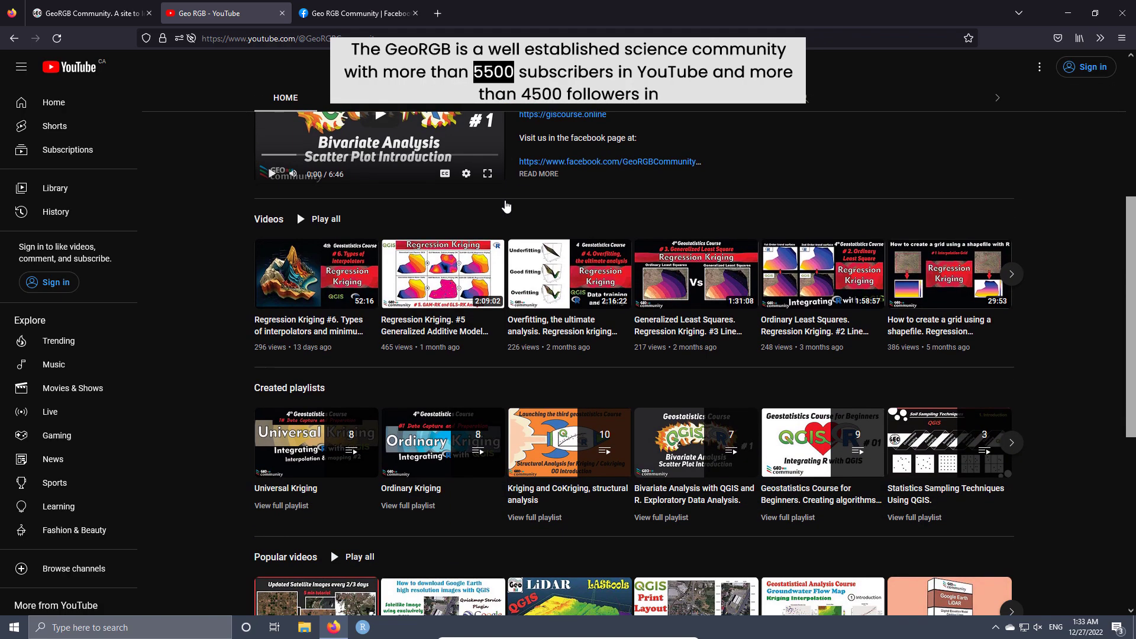
{"action": "scroll", "coordinate": [505, 206], "scroll_direction": "down", "scroll_amount": 1}
{"action": "scroll", "coordinate": [505, 206], "scroll_direction": "down", "scroll_amount": 2}
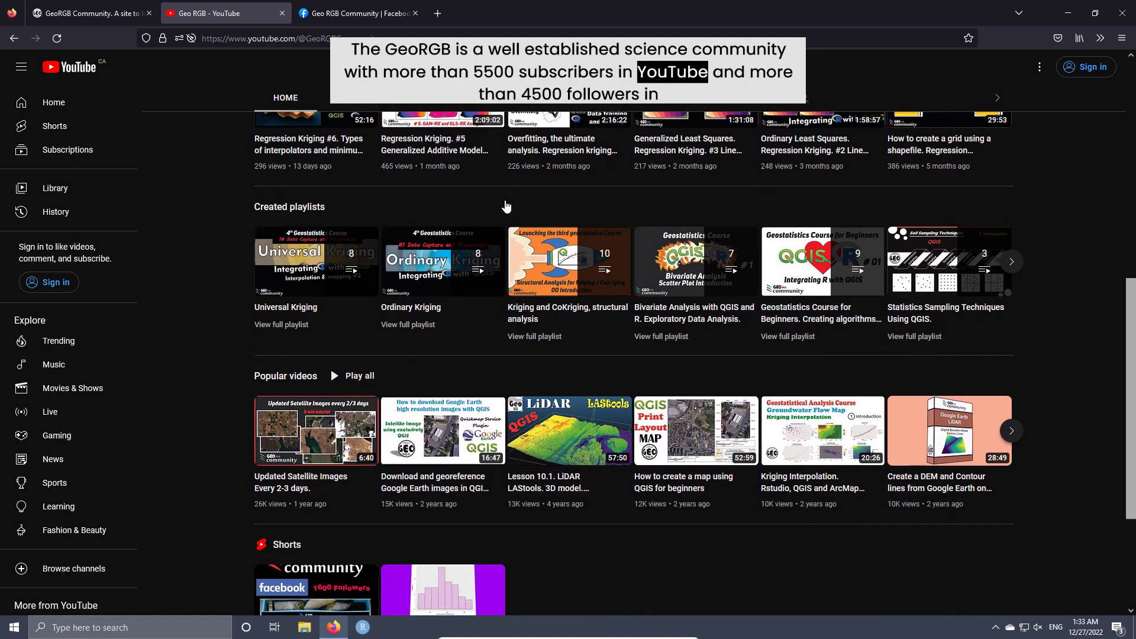
{"action": "scroll", "coordinate": [505, 206], "scroll_direction": "down", "scroll_amount": 1}
{"action": "scroll", "coordinate": [505, 207], "scroll_direction": "down", "scroll_amount": 1}
{"action": "scroll", "coordinate": [506, 204], "scroll_direction": "down", "scroll_amount": 1}
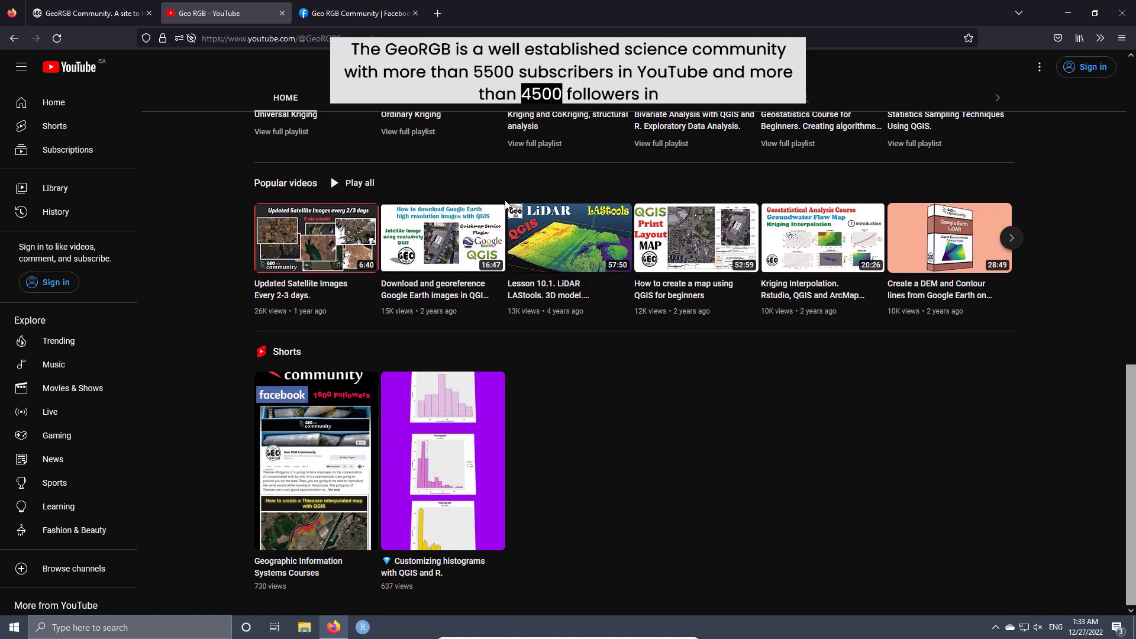
{"action": "scroll", "coordinate": [535, 240], "scroll_direction": "up", "scroll_amount": 1}
{"action": "scroll", "coordinate": [536, 244], "scroll_direction": "up", "scroll_amount": 1}
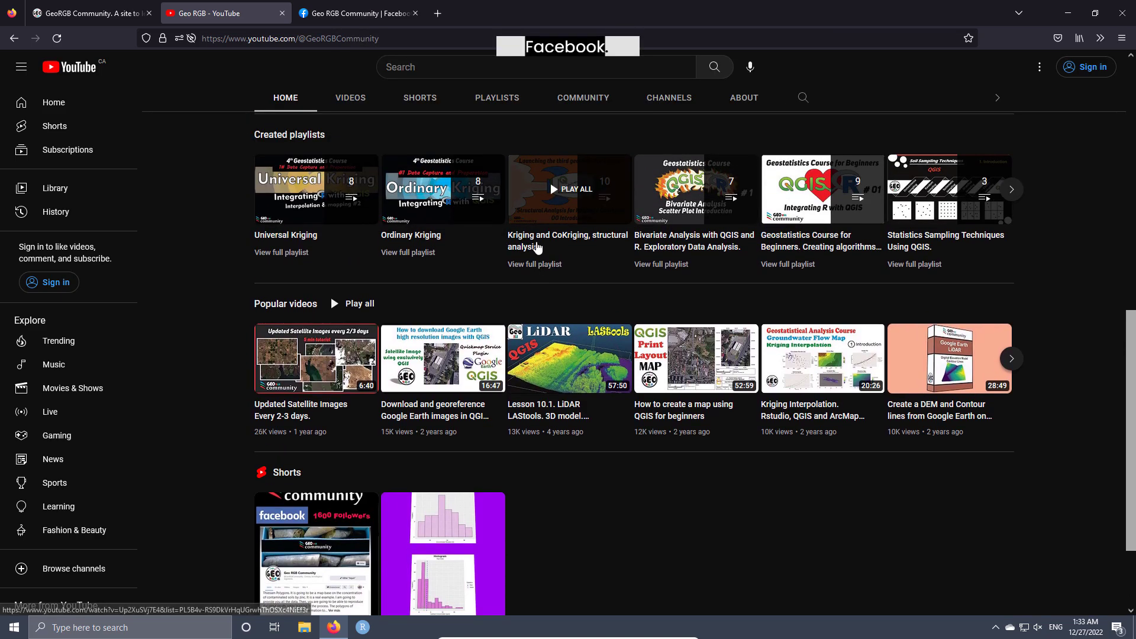
{"action": "scroll", "coordinate": [537, 248], "scroll_direction": "up", "scroll_amount": 2}
{"action": "scroll", "coordinate": [537, 247], "scroll_direction": "up", "scroll_amount": 2}
{"action": "scroll", "coordinate": [535, 246], "scroll_direction": "up", "scroll_amount": 1}
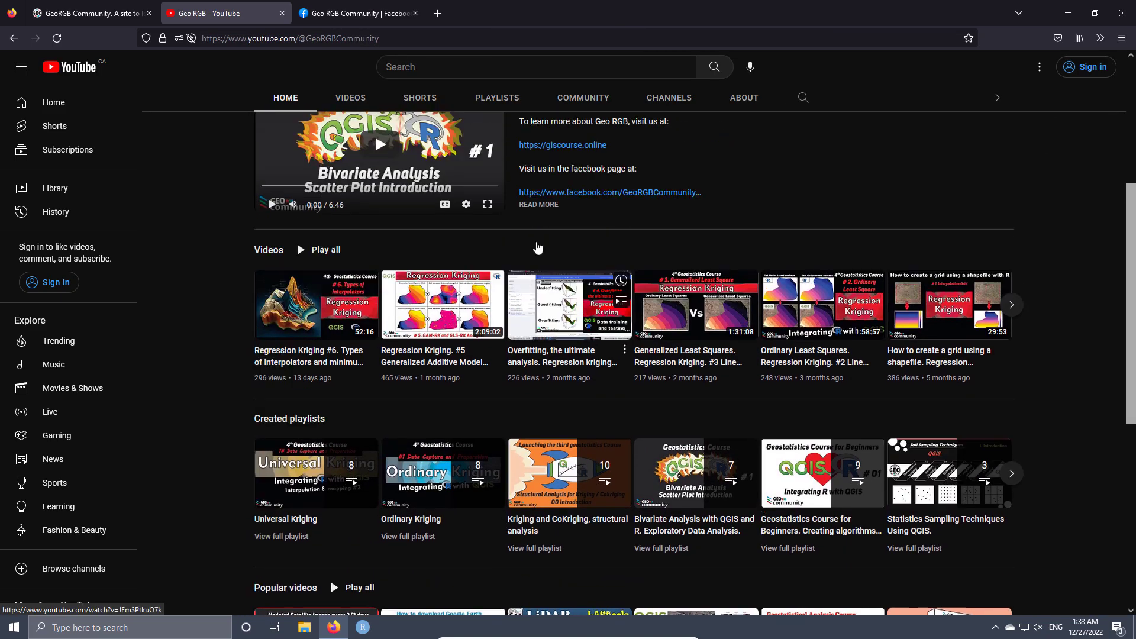
Switch to the Geo RGB Community Facebook page after browsing the YouTube channel home.
{"action": "left_click", "coordinate": [359, 16]}
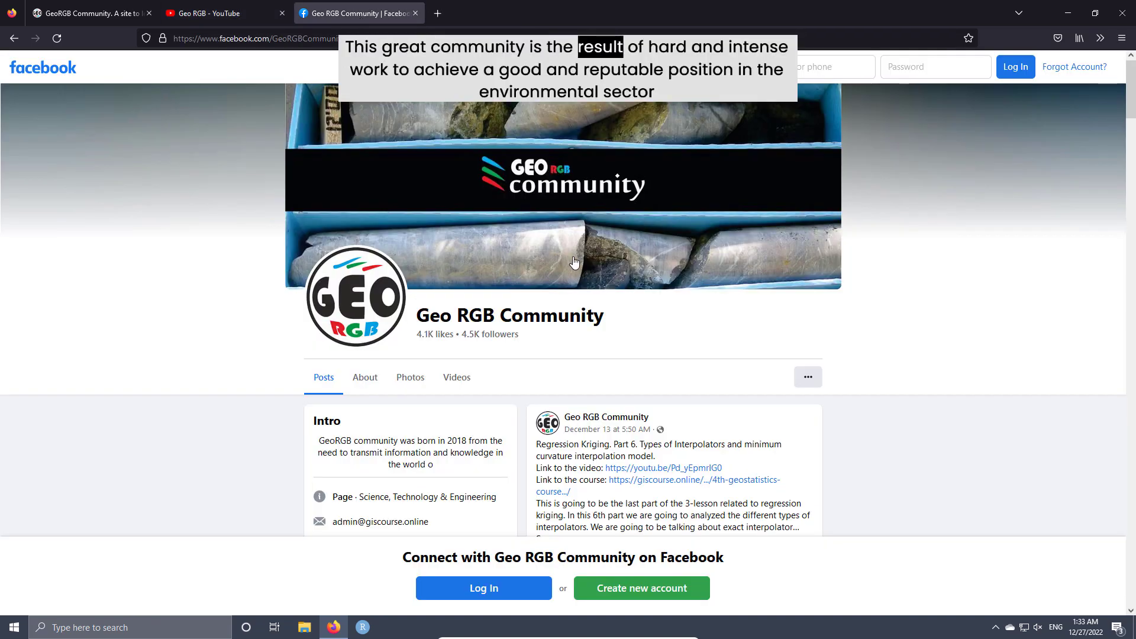
{"action": "scroll", "coordinate": [622, 271], "scroll_direction": "down", "scroll_amount": 2}
{"action": "scroll", "coordinate": [666, 280], "scroll_direction": "down", "scroll_amount": 1}
{"action": "scroll", "coordinate": [695, 285], "scroll_direction": "down", "scroll_amount": 1}
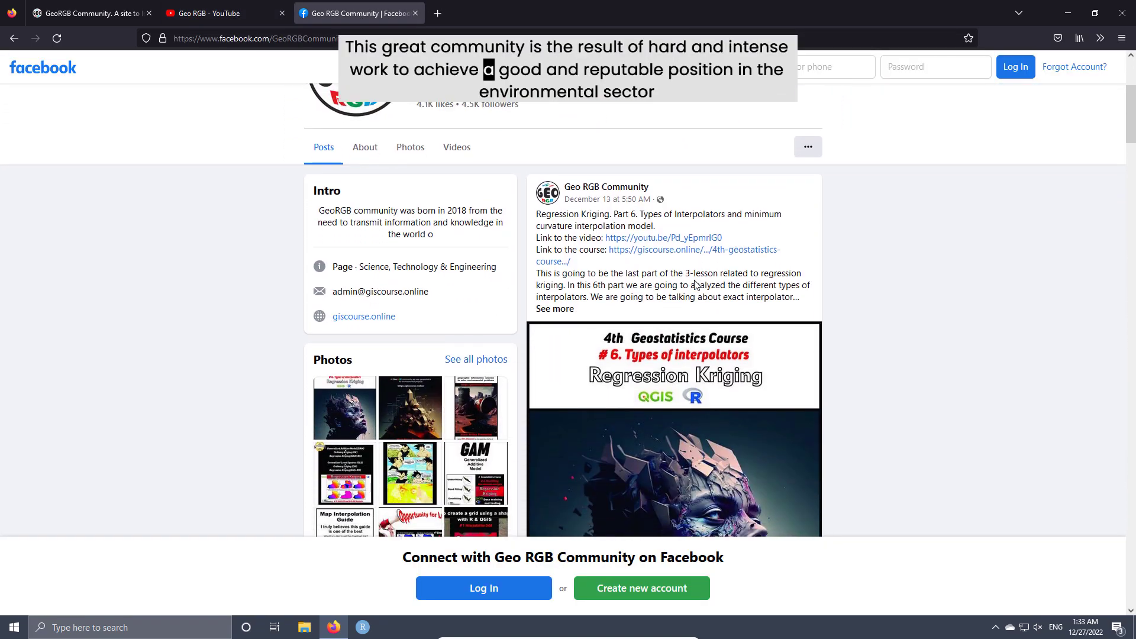
{"action": "scroll", "coordinate": [696, 285], "scroll_direction": "down", "scroll_amount": 2}
{"action": "scroll", "coordinate": [695, 285], "scroll_direction": "down", "scroll_amount": 1}
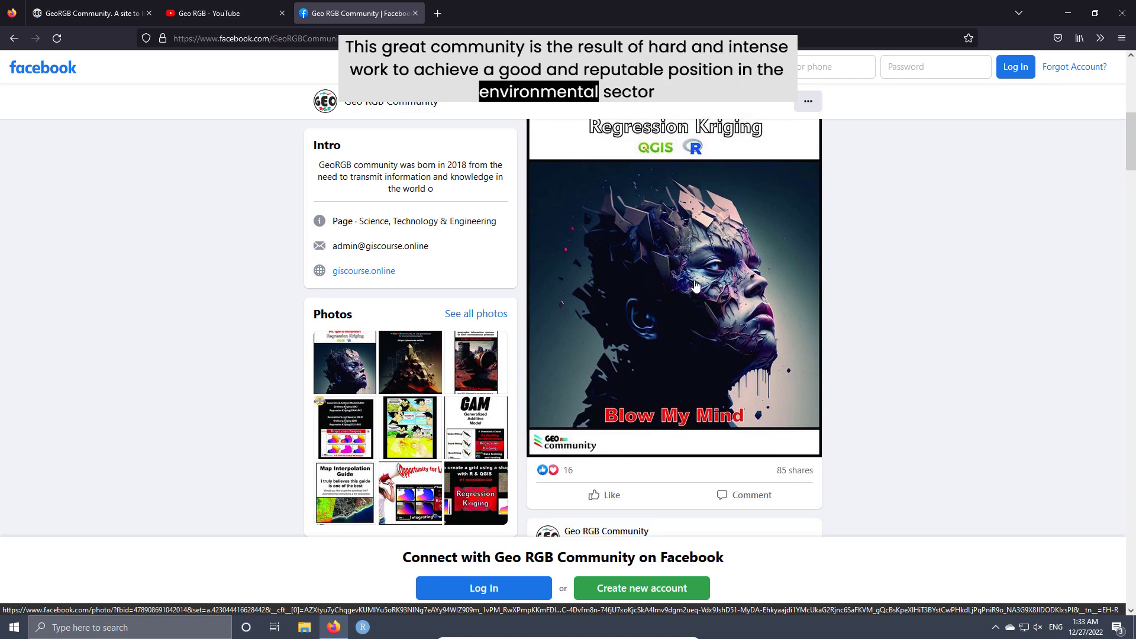
{"action": "scroll", "coordinate": [696, 285], "scroll_direction": "down", "scroll_amount": 1}
{"action": "scroll", "coordinate": [695, 285], "scroll_direction": "down", "scroll_amount": 1}
{"action": "scroll", "coordinate": [697, 283], "scroll_direction": "down", "scroll_amount": 2}
{"action": "scroll", "coordinate": [696, 282], "scroll_direction": "down", "scroll_amount": 2}
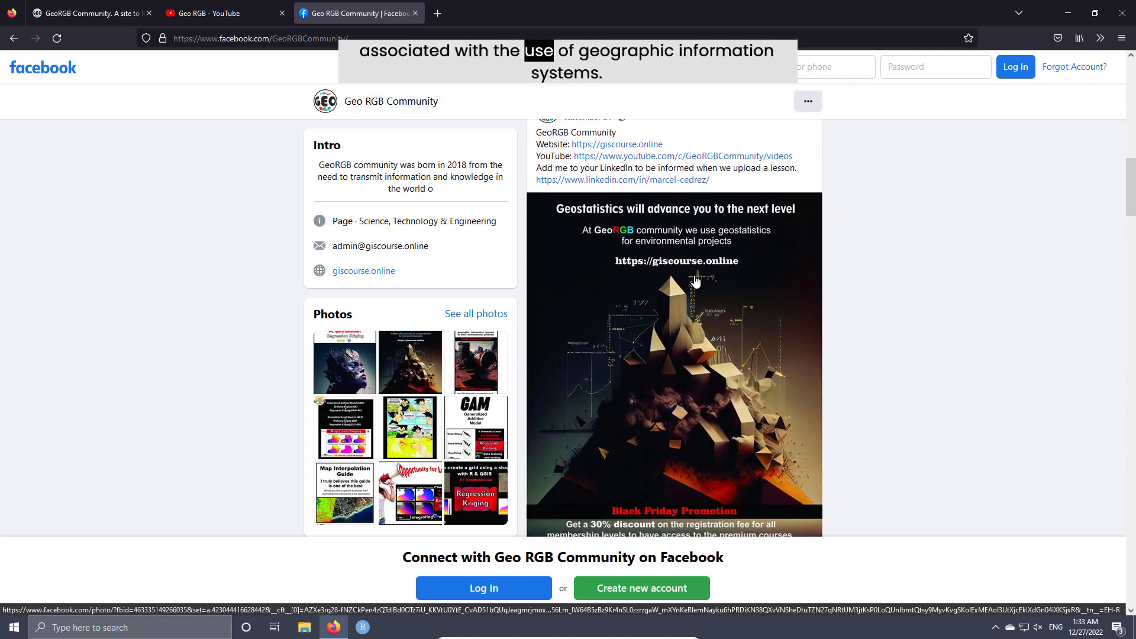
{"action": "scroll", "coordinate": [696, 282], "scroll_direction": "down", "scroll_amount": 2}
{"action": "scroll", "coordinate": [696, 282], "scroll_direction": "down", "scroll_amount": 1}
{"action": "scroll", "coordinate": [696, 282], "scroll_direction": "down", "scroll_amount": 1}
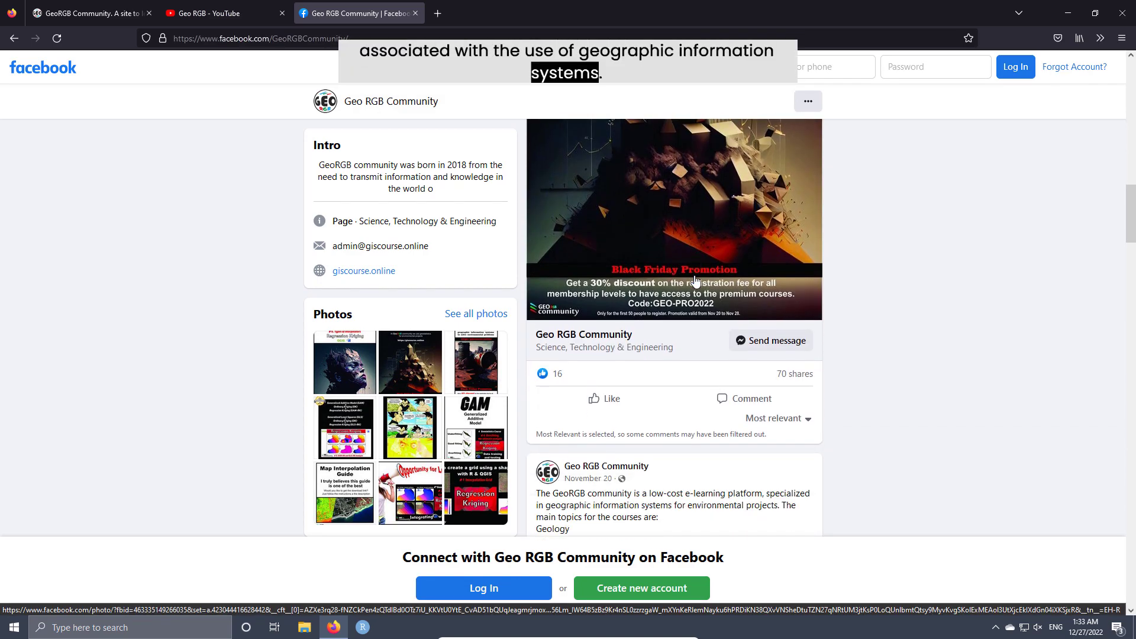